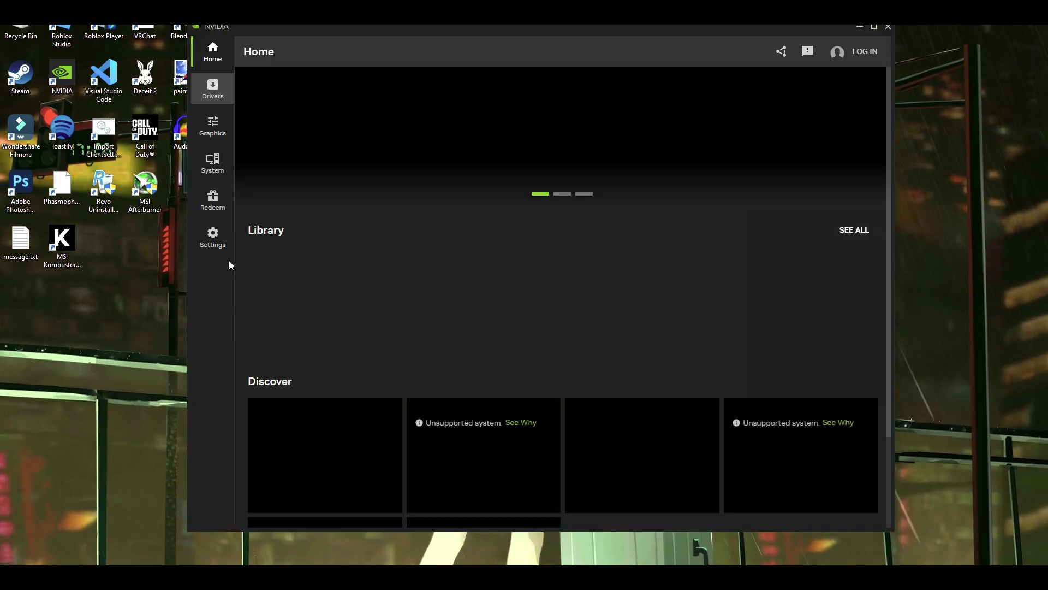
Check the overlay and game filter settings in the NVIDIA app, and close it.
{"action": "left_click", "coordinate": [213, 243]}
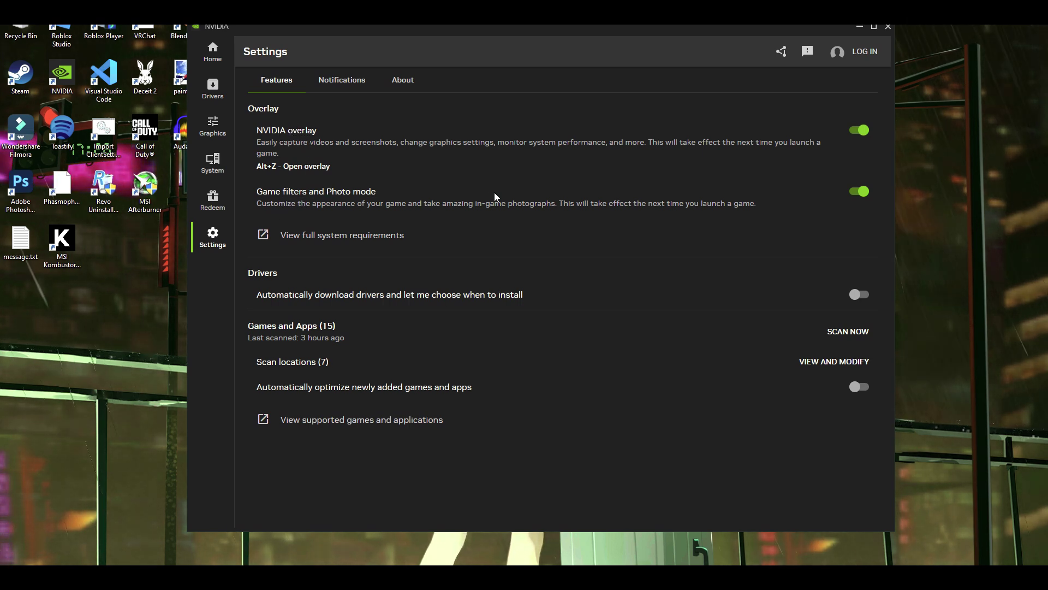
{"action": "left_click", "coordinate": [888, 26]}
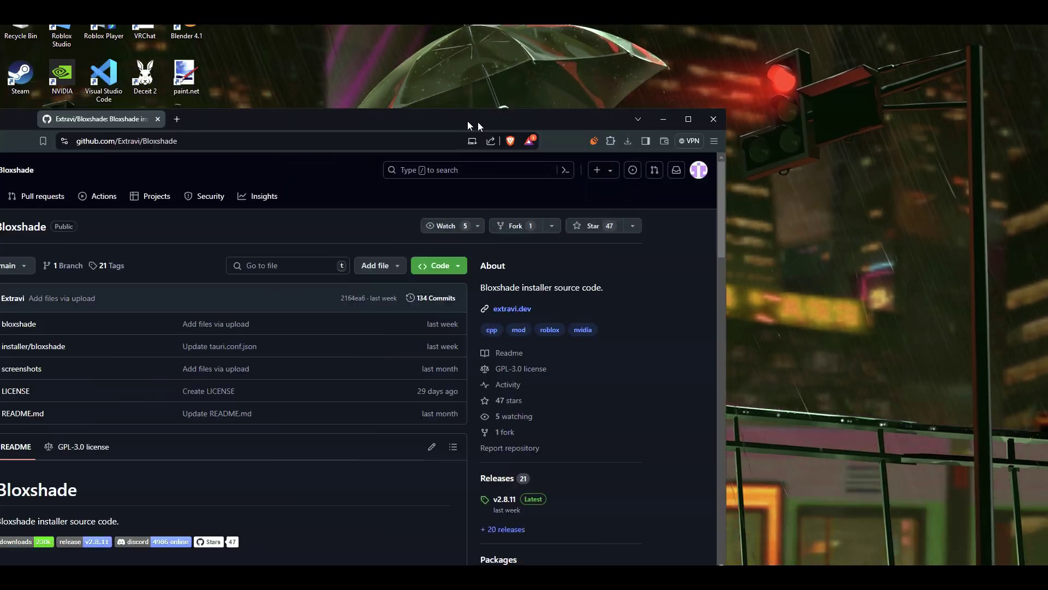
Open the v2.8.11 release of the Extravi/Bloxshade repository on GitHub and download Bloxshade.zip.
{"action": "left_click_drag", "start_coordinate": [469, 122], "coordinate": [715, 74]}
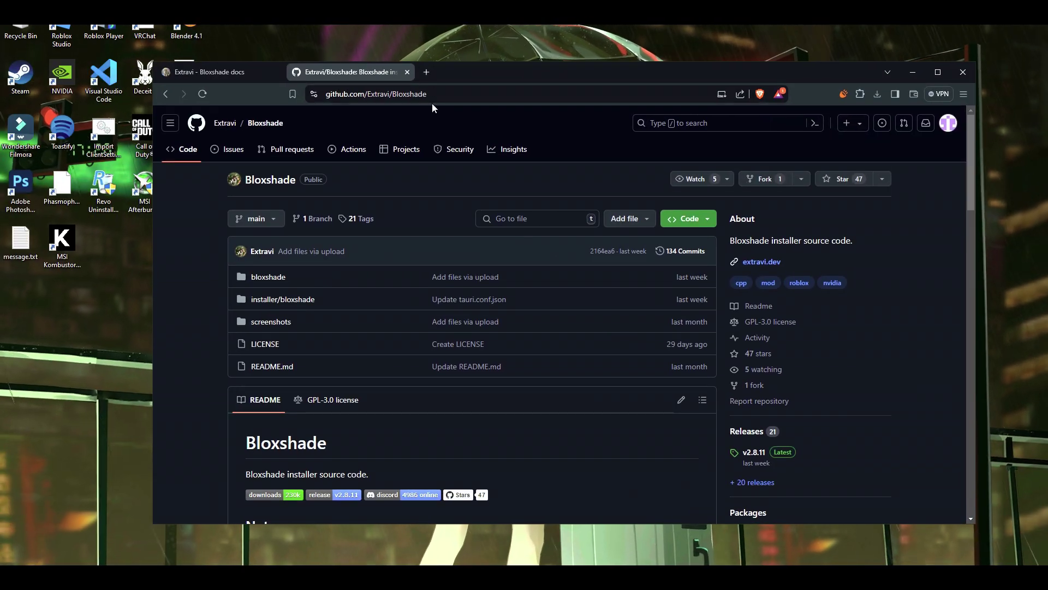
{"action": "left_click_drag", "start_coordinate": [471, 75], "coordinate": [482, 56]}
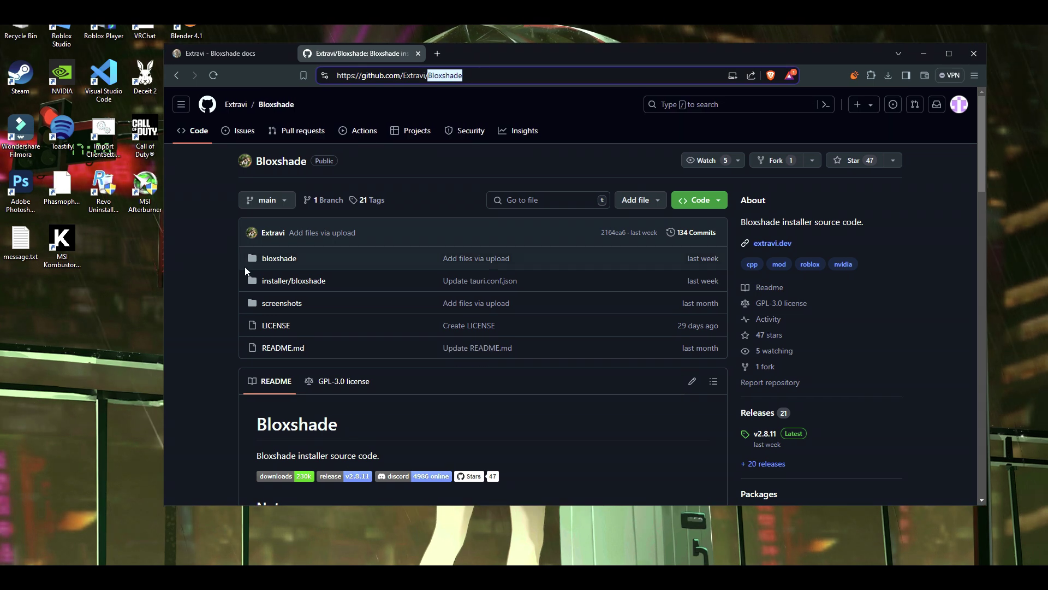
{"action": "left_click_drag", "start_coordinate": [711, 388], "coordinate": [311, 329]}
{"action": "left_click", "coordinate": [916, 186]}
{"action": "left_click_drag", "start_coordinate": [982, 159], "coordinate": [982, 186]}
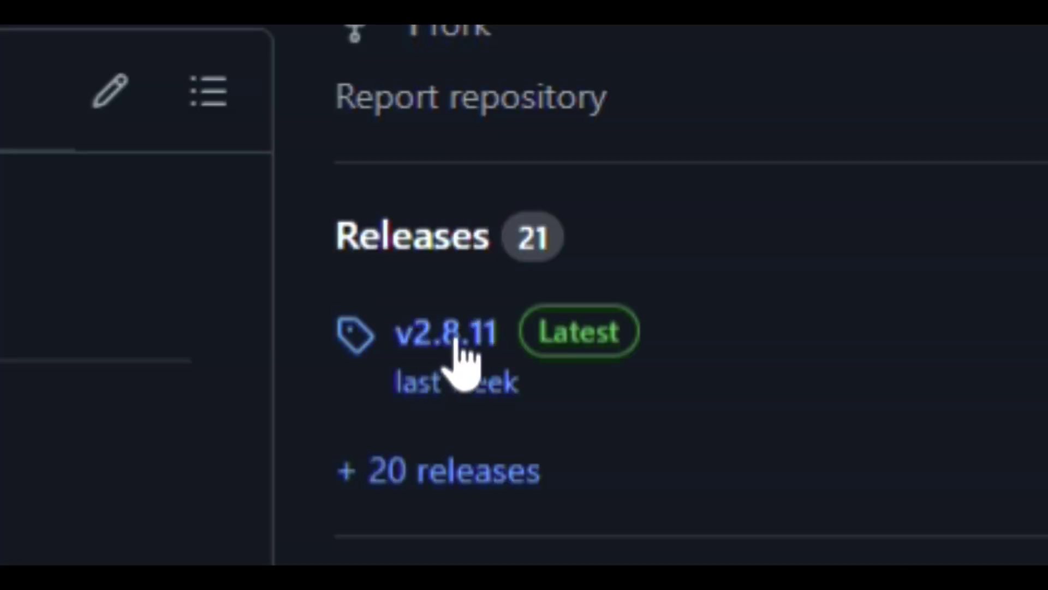
{"action": "left_click", "coordinate": [457, 343]}
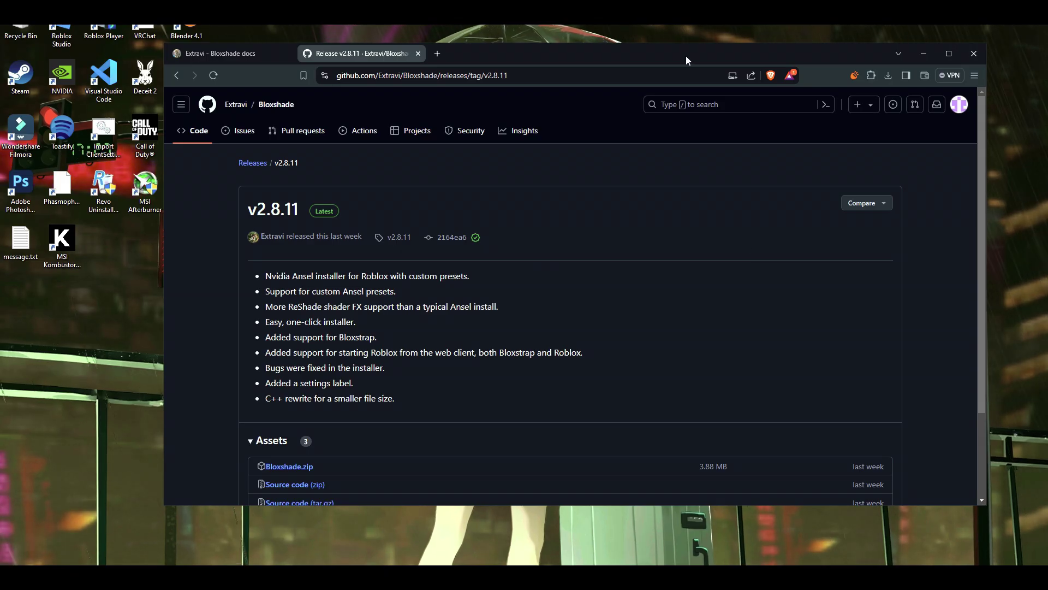
{"action": "left_click_drag", "start_coordinate": [687, 60], "coordinate": [686, 56]}
{"action": "scroll", "coordinate": [304, 419], "scroll_direction": "down", "scroll_amount": 1}
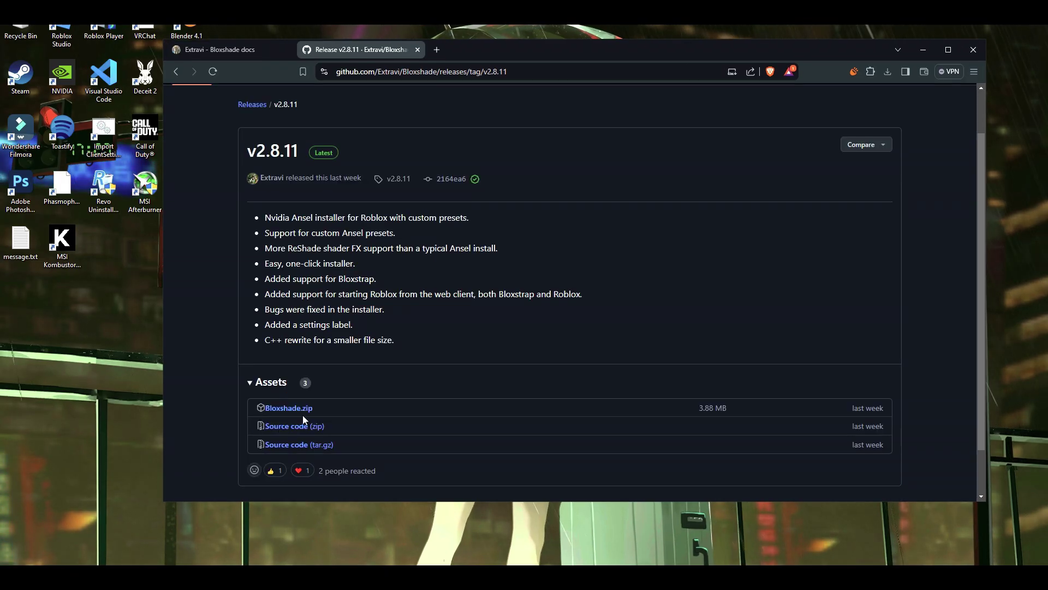
{"action": "left_click", "coordinate": [289, 408]}
{"action": "left_click", "coordinate": [600, 314]}
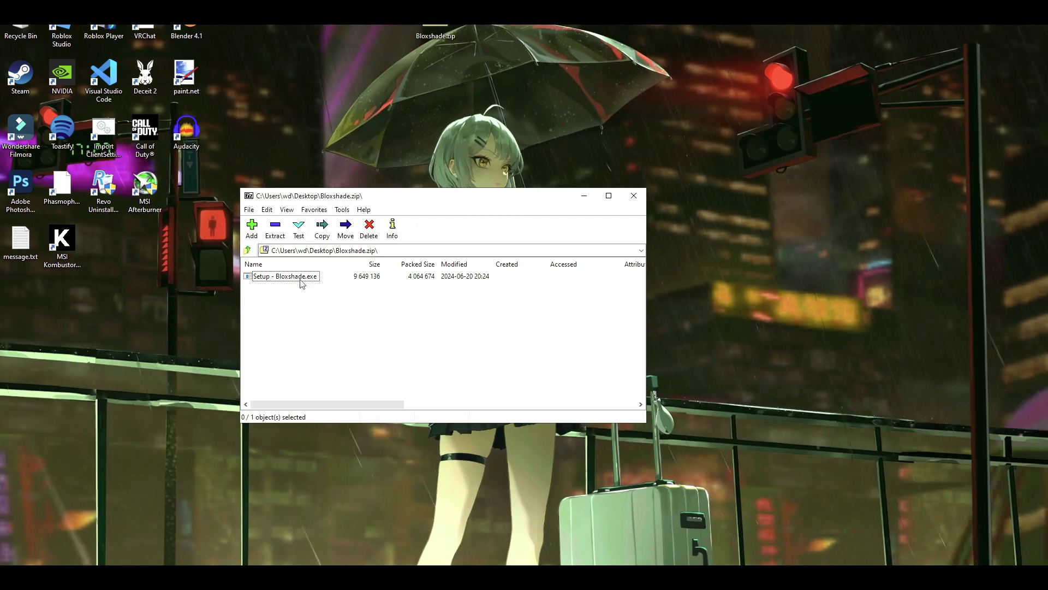
Extract Setup - Bloxshade.exe from the archive to the desktop and move Bloxshade.zip to the Recycle Bin.
{"action": "left_click_drag", "start_coordinate": [300, 278], "coordinate": [482, 77]}
{"action": "left_click_drag", "start_coordinate": [435, 31], "coordinate": [34, 33]}
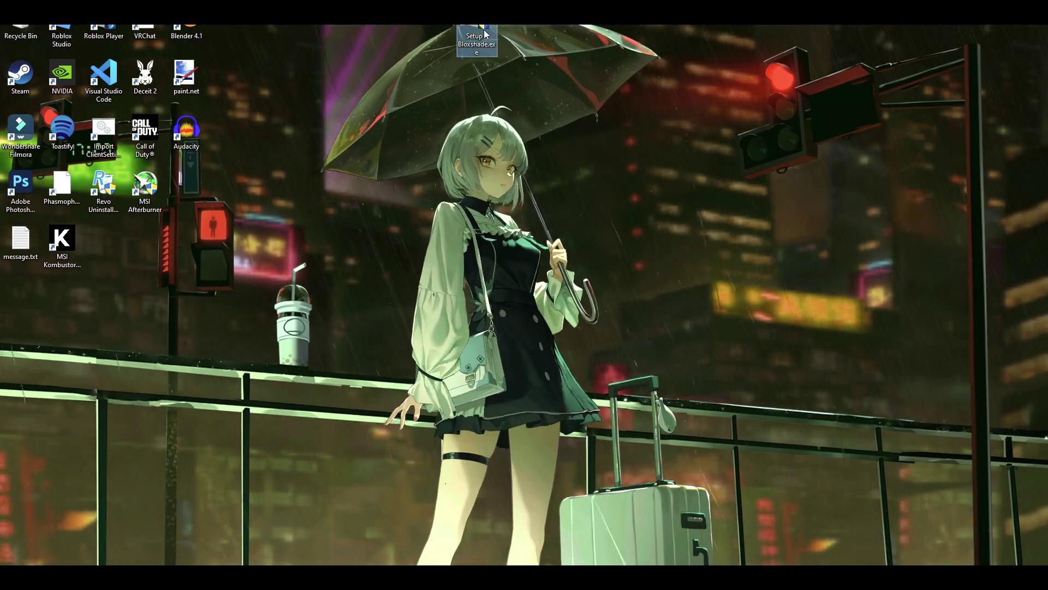
Run Setup - Bloxshade.exe from the desktop and start the Bloxshade installation.
{"action": "double_click", "coordinate": [483, 32]}
{"action": "left_click", "coordinate": [93, 371]}
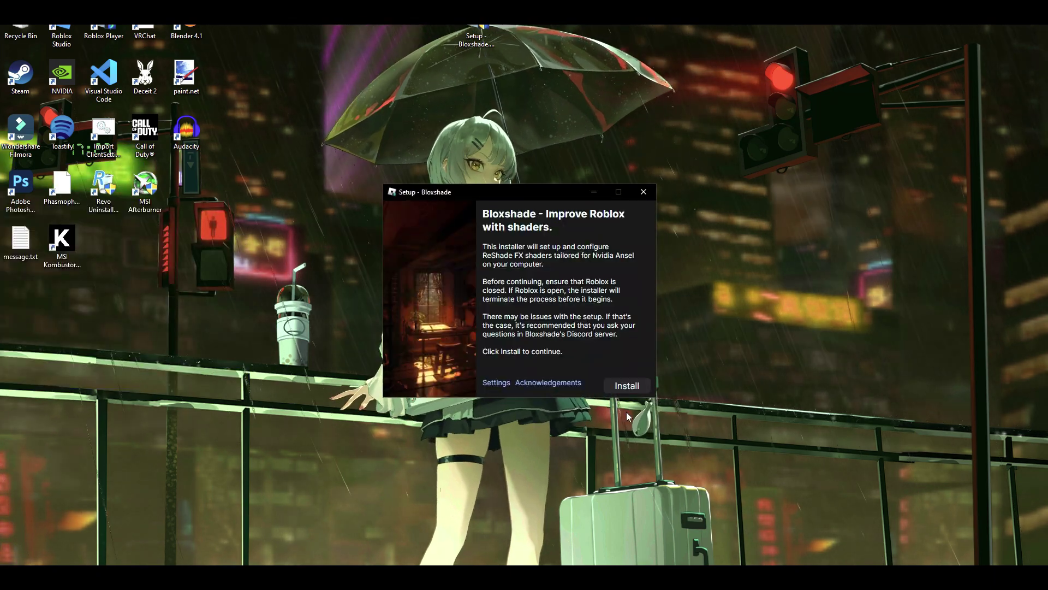
{"action": "left_click", "coordinate": [627, 386]}
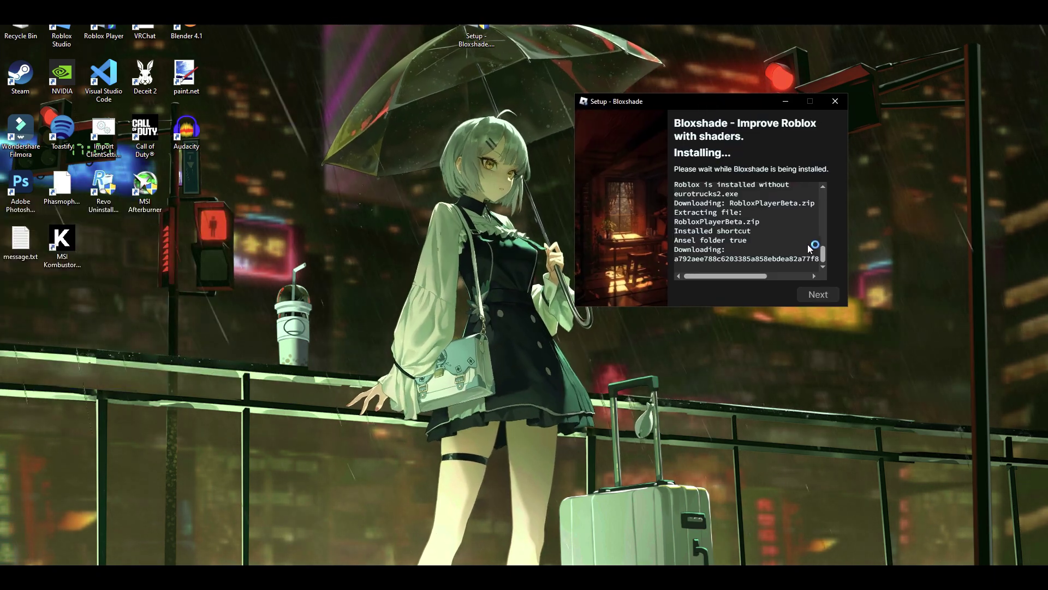
{"action": "left_click_drag", "start_coordinate": [664, 104], "coordinate": [657, 57]}
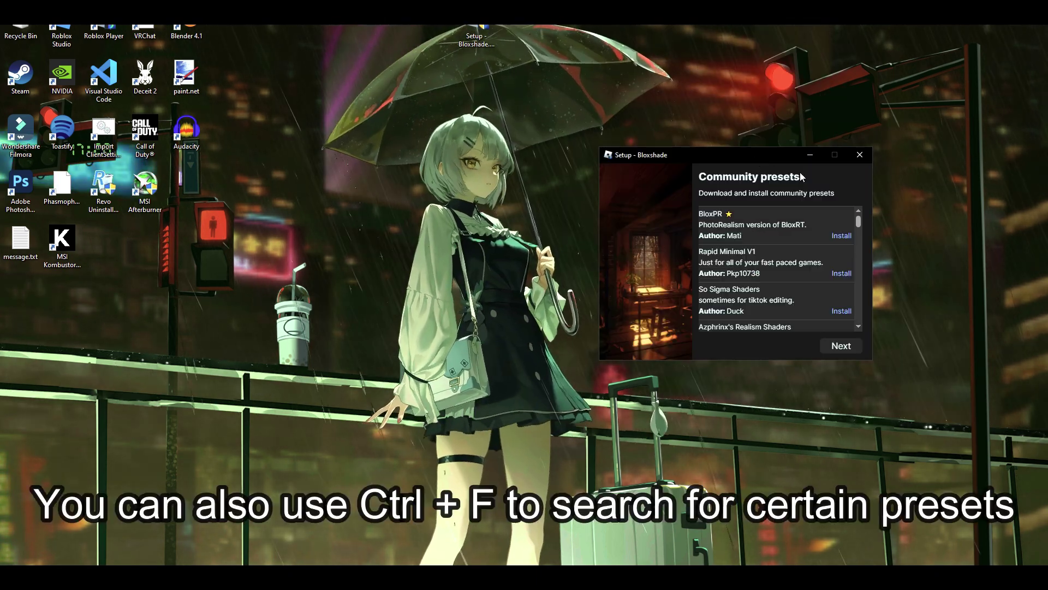
Skip the community presets and finish the setup with the YouTube, Discord server and Roblox group options unchecked.
{"action": "mouse_move", "coordinate": [858, 222]}
{"action": "left_mouse_down"}
{"action": "mouse_move", "coordinate": [850, 320]}
{"action": "mouse_move", "coordinate": [860, 220]}
{"action": "left_mouse_up"}
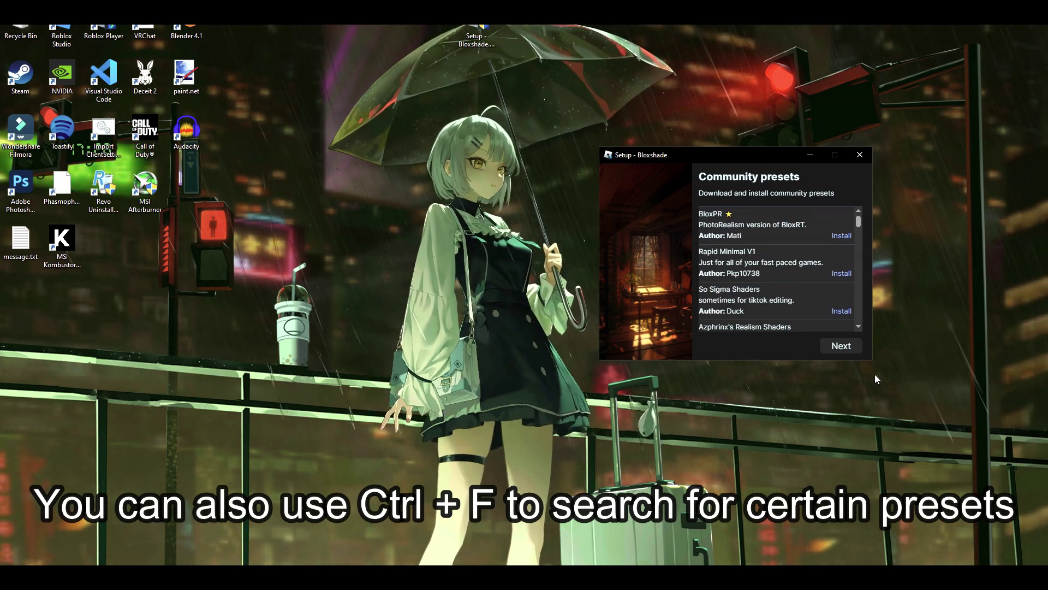
{"action": "left_click", "coordinate": [840, 347]}
{"action": "left_click", "coordinate": [705, 264]}
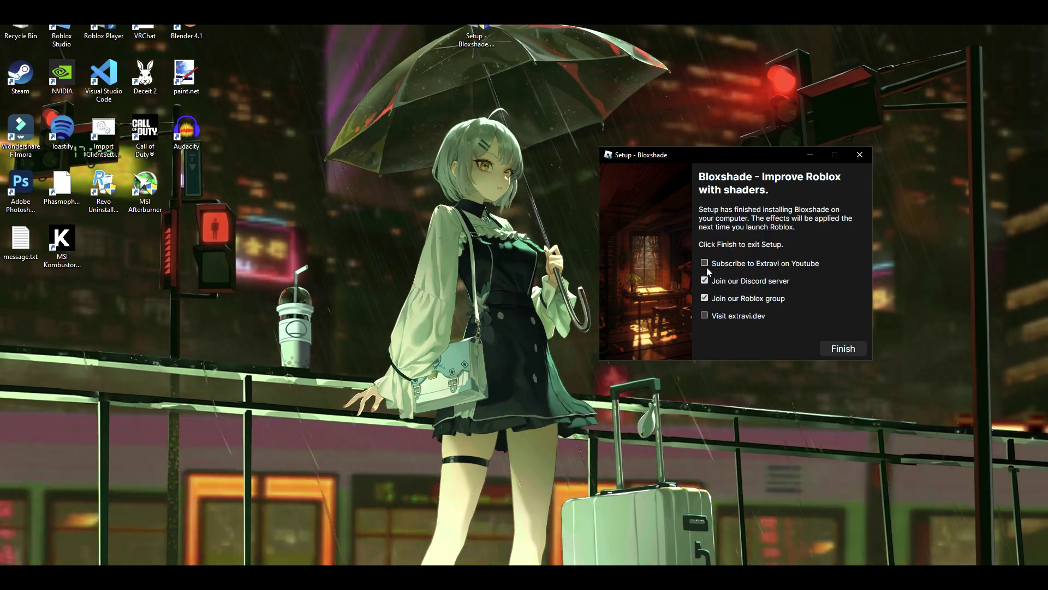
{"action": "left_click", "coordinate": [704, 280]}
{"action": "left_click", "coordinate": [705, 298]}
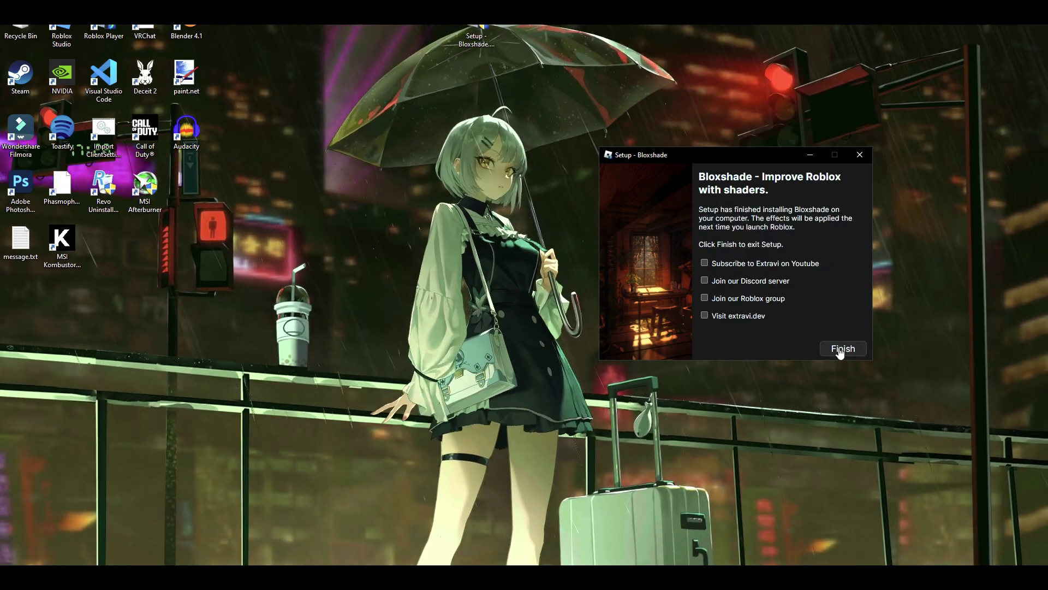
{"action": "left_click", "coordinate": [841, 349]}
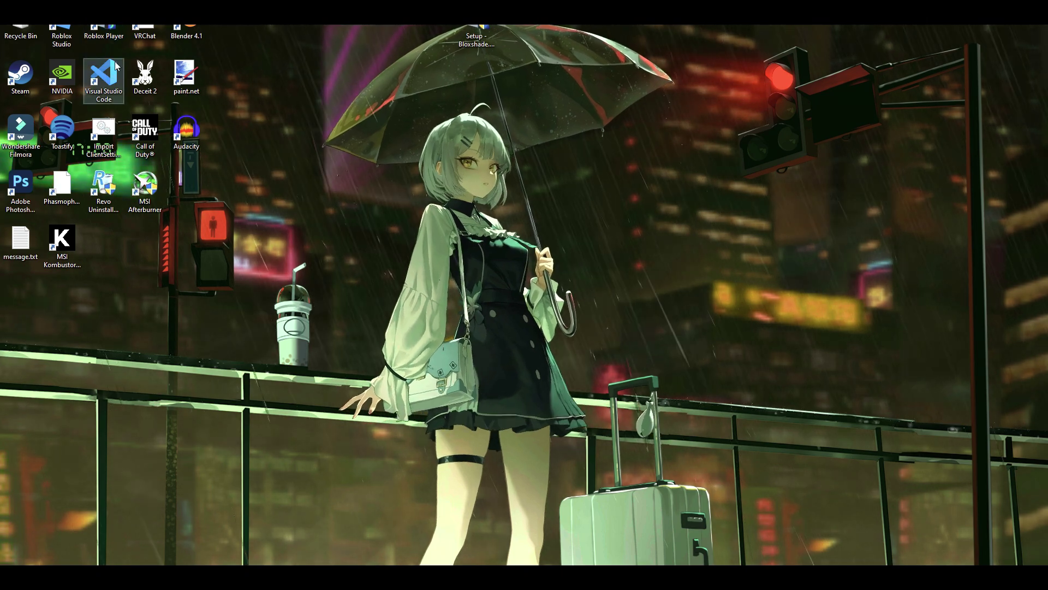
Start playing nico's nextbots in Roblox and open the NVIDIA overlay in the game.
{"action": "double_click", "coordinate": [477, 34]}
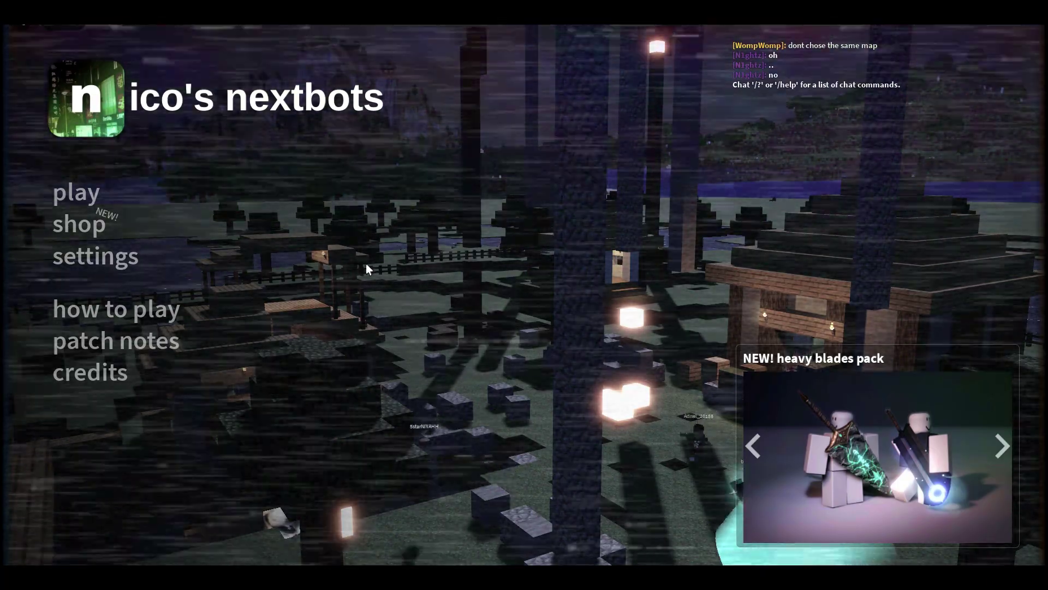
{"action": "left_click", "coordinate": [83, 198]}
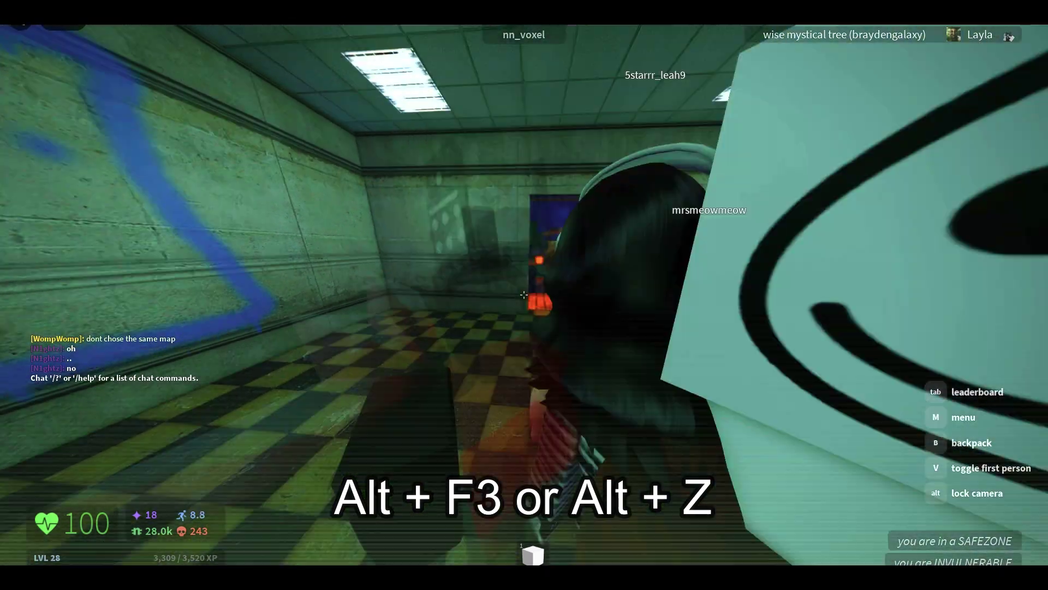
{"action": "key", "text": "alt+z"}
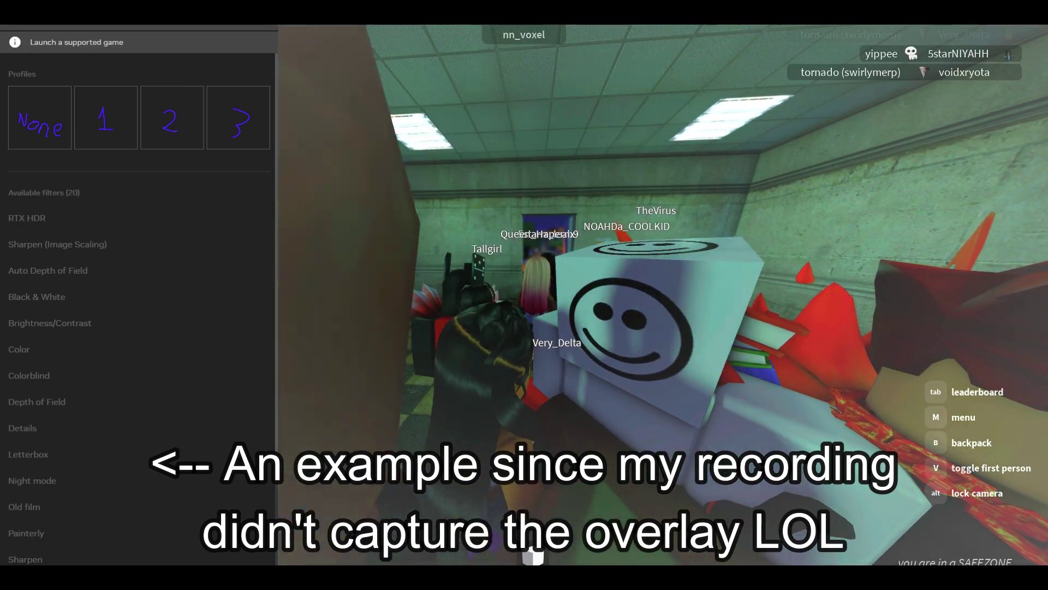
{"action": "key", "text": "Tab"}
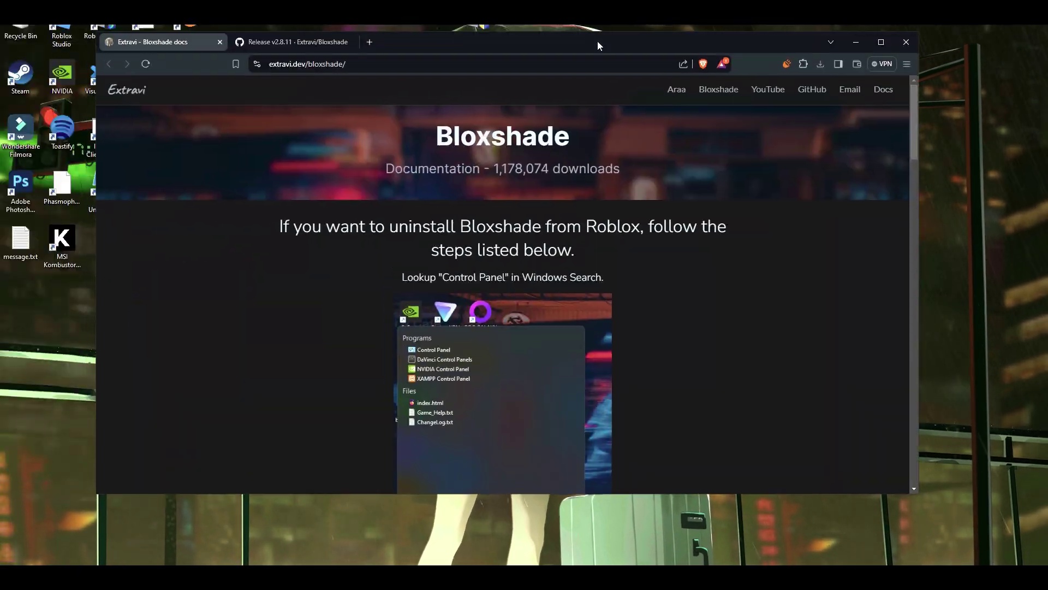
Review the Bloxshade documentation on extravi.dev for uninstalling and User Account Control pop-ups, and minimize the browser.
{"action": "left_click_drag", "start_coordinate": [597, 41], "coordinate": [654, 50]}
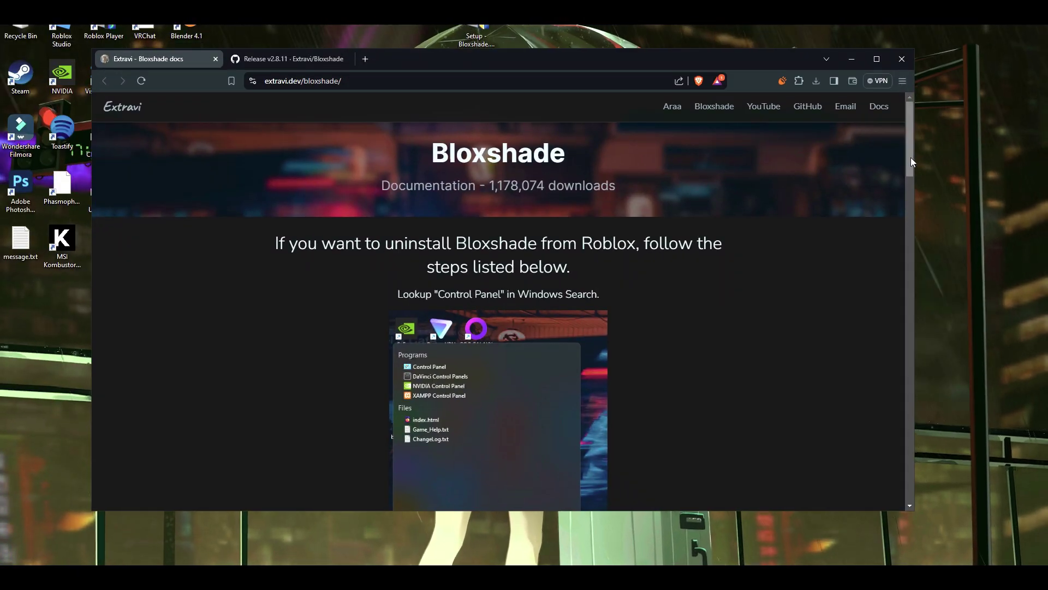
{"action": "left_click_drag", "start_coordinate": [911, 158], "coordinate": [909, 289]}
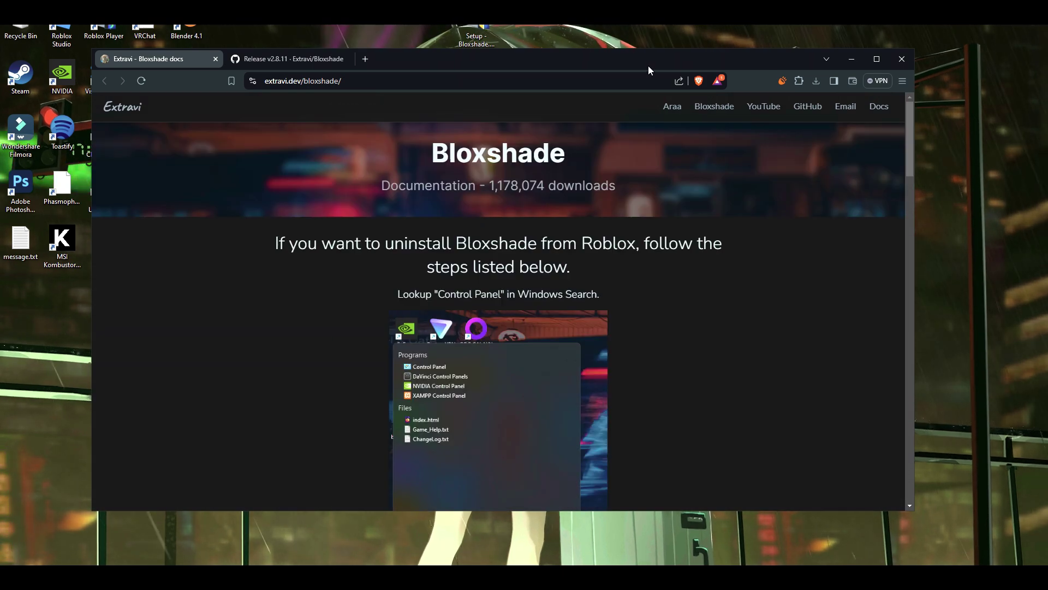
{"action": "left_click_drag", "start_coordinate": [649, 70], "coordinate": [715, 89]}
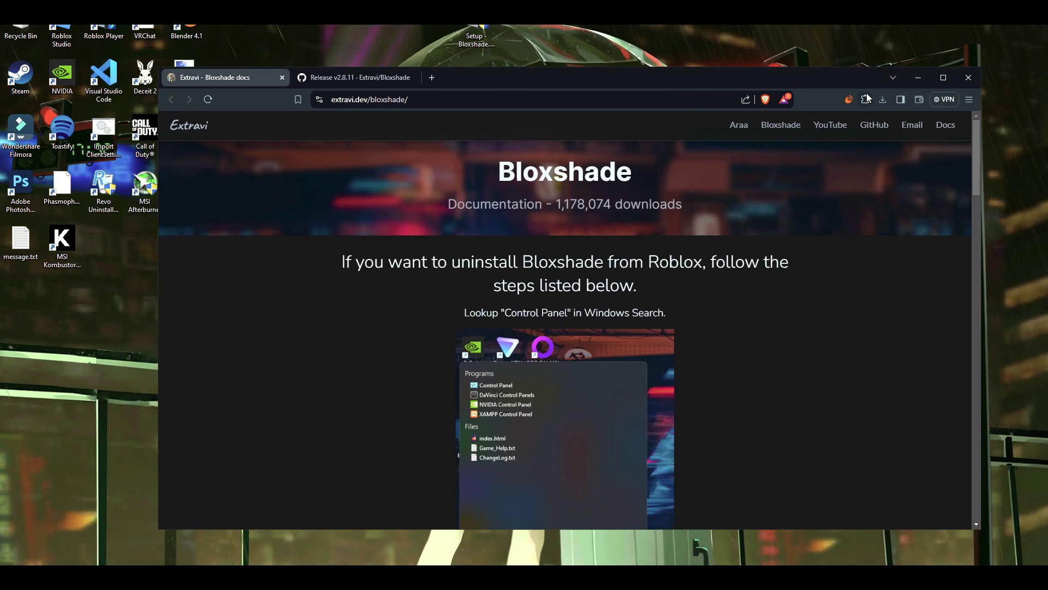
{"action": "left_click", "coordinate": [918, 77]}
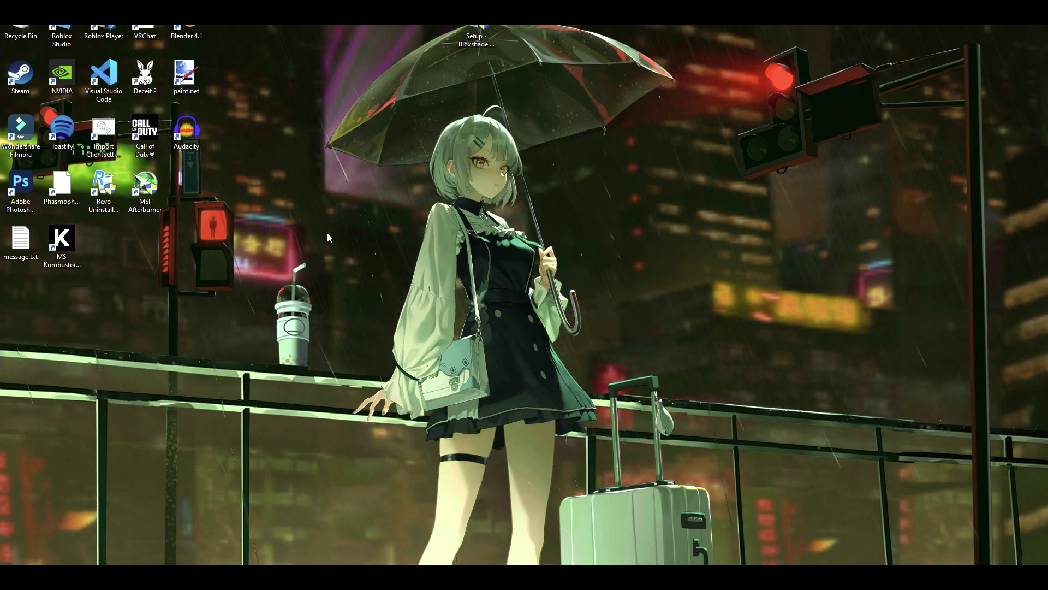
Locate Roblox Player in Control Panel's Programs and Features, bring up its uninstall option, and close the window without uninstalling.
{"action": "key", "text": "super+s"}
{"action": "left_click", "coordinate": [261, 338]}
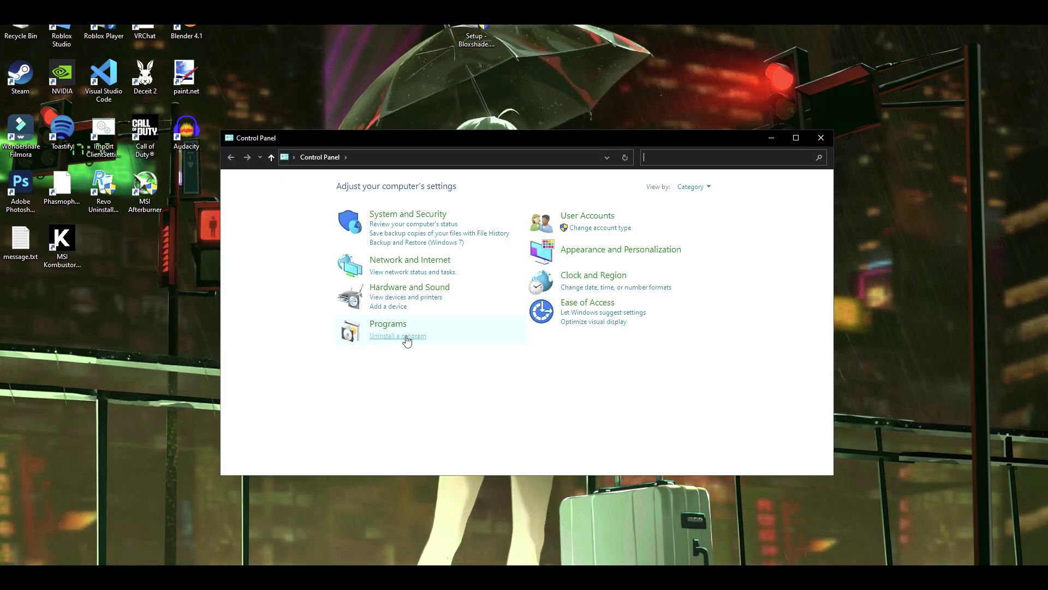
{"action": "scroll", "coordinate": [418, 331], "scroll_direction": "down", "scroll_amount": 7}
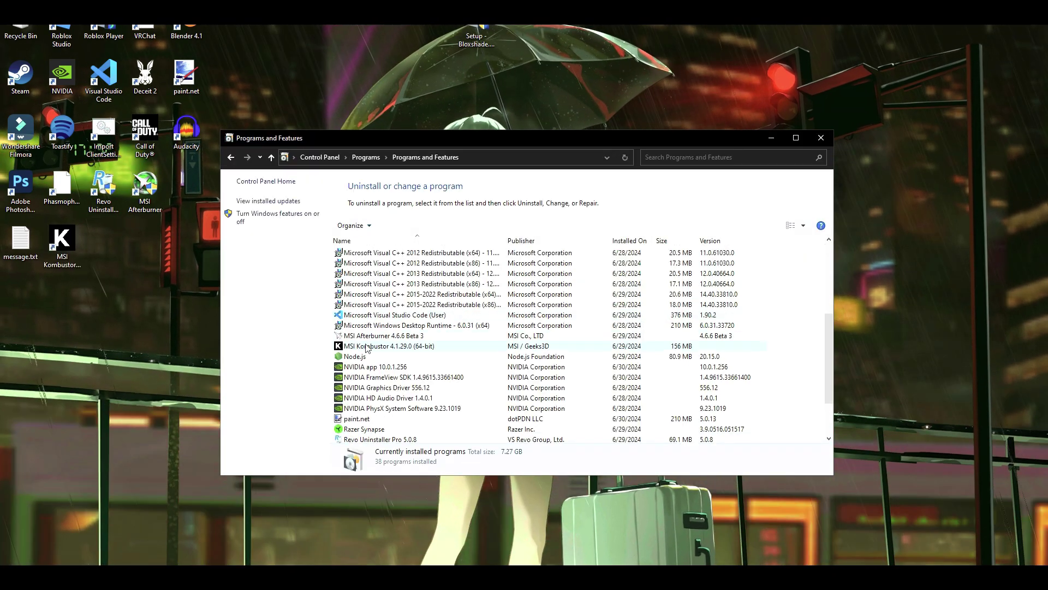
{"action": "left_click", "coordinate": [415, 389]}
{"action": "right_click", "coordinate": [401, 388]}
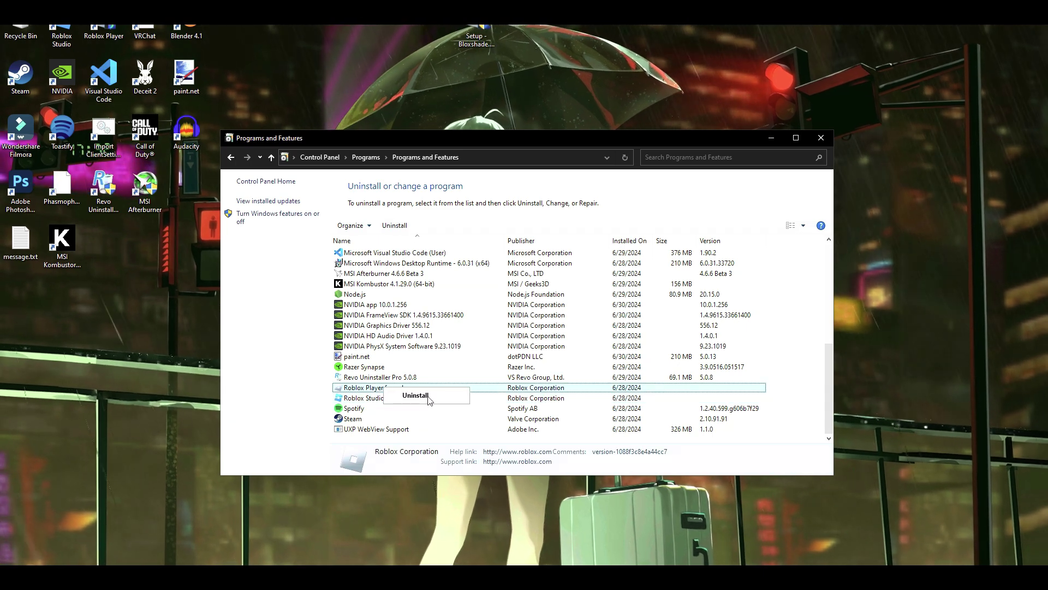
{"action": "left_click_drag", "start_coordinate": [691, 135], "coordinate": [712, 134]}
{"action": "left_click_drag", "start_coordinate": [444, 136], "coordinate": [452, 102]}
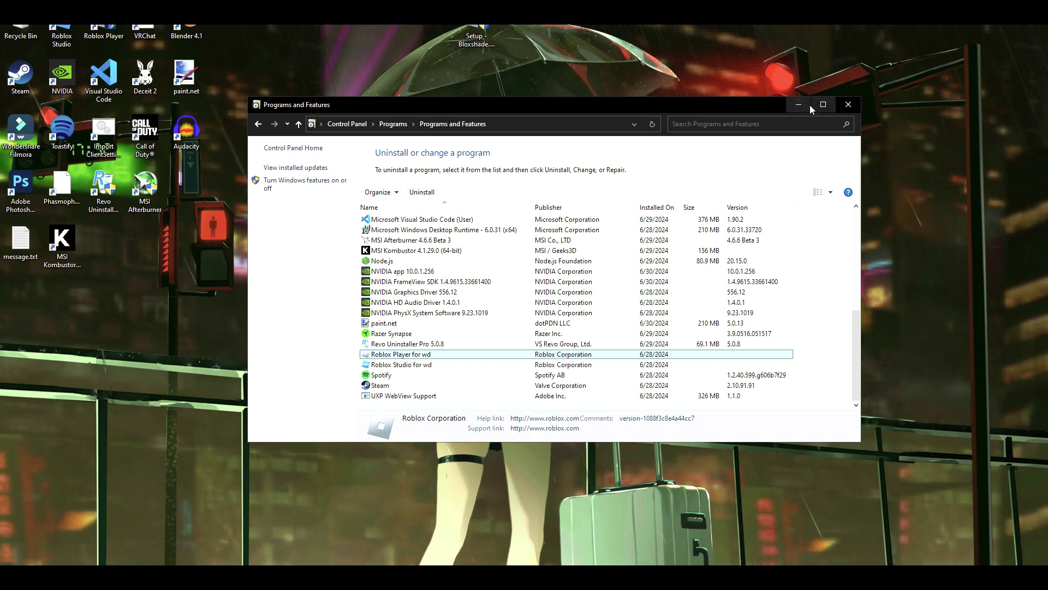
{"action": "left_click", "coordinate": [846, 106]}
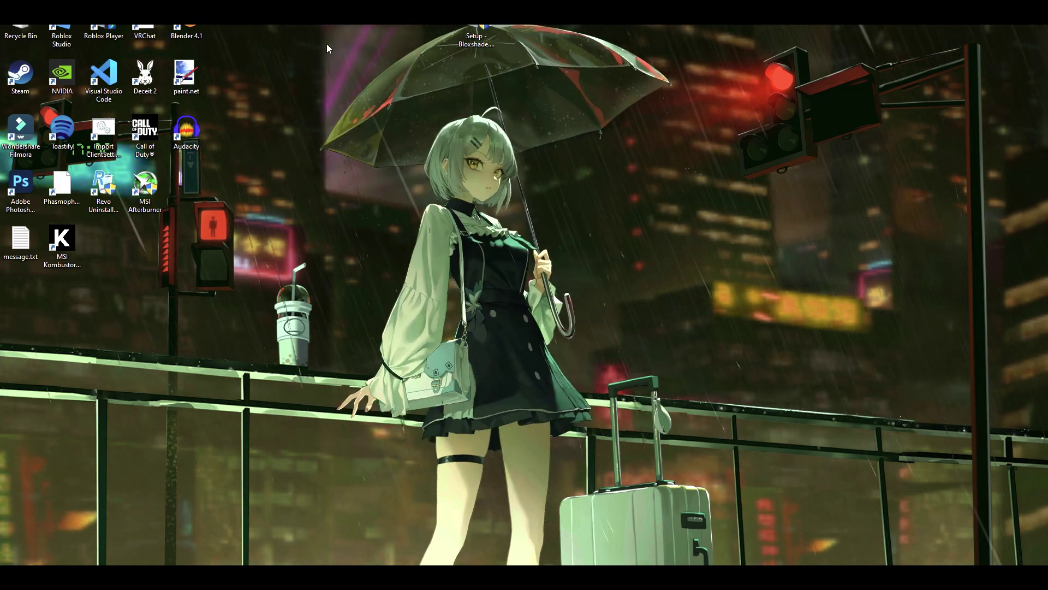
Open the file location of the Roblox Player desktop shortcut and delete RobloxPlayerBeta.exe from that version folder.
{"action": "right_click", "coordinate": [110, 34]}
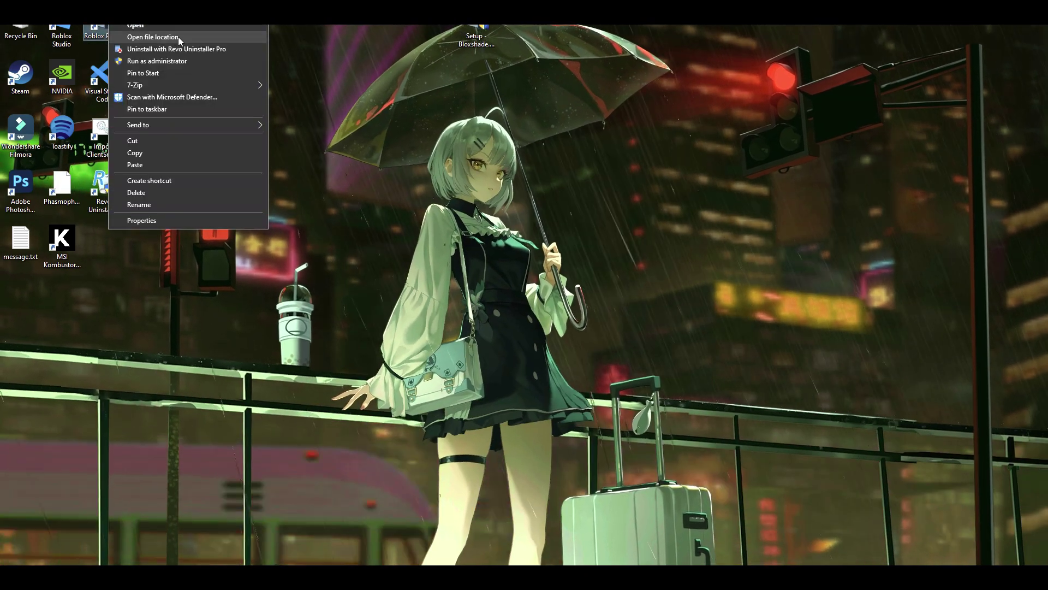
{"action": "left_click", "coordinate": [178, 37]}
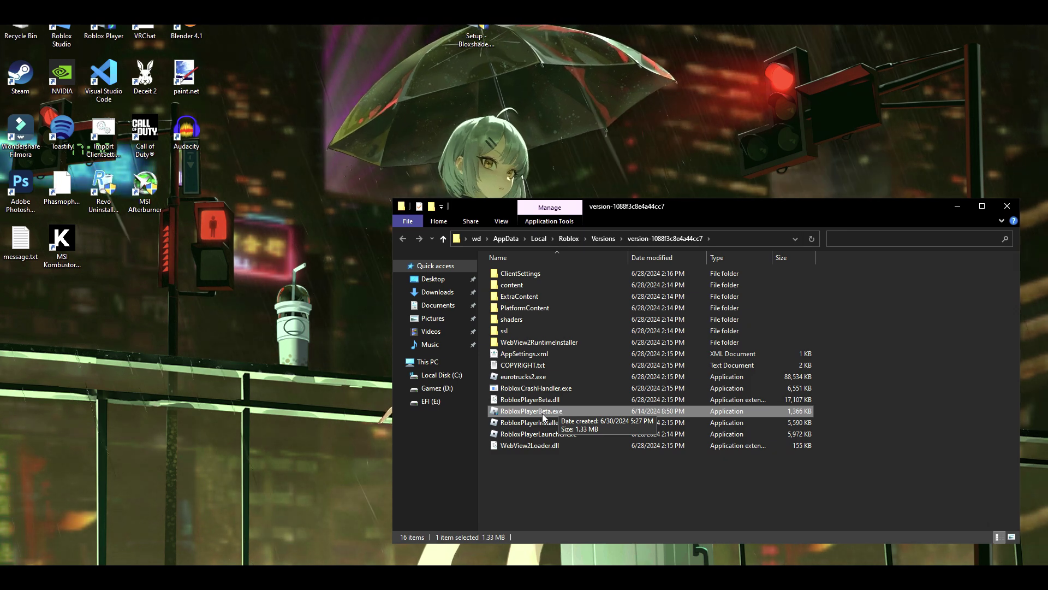
{"action": "key", "text": "Delete"}
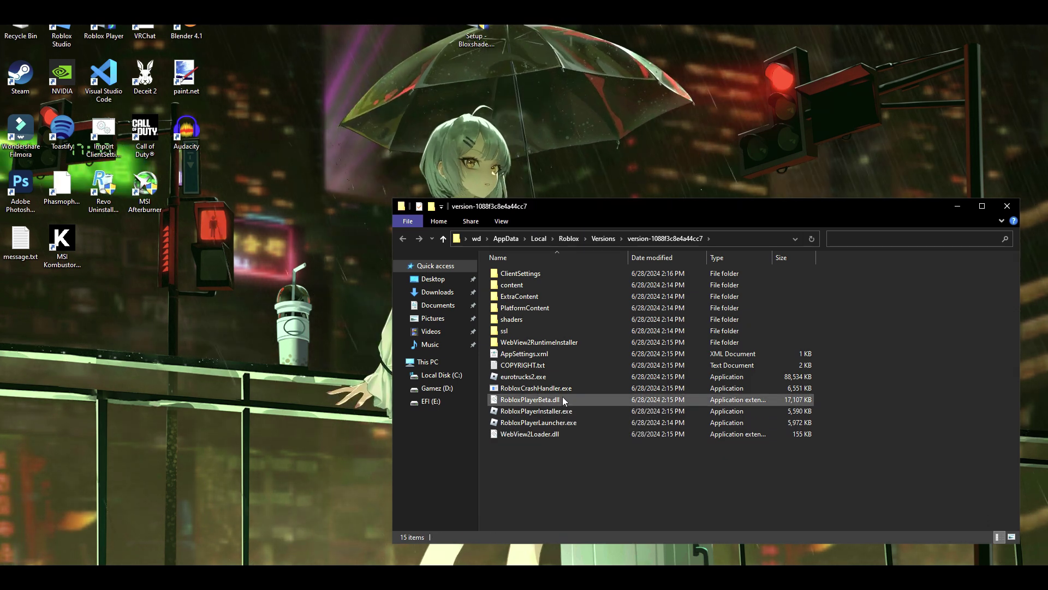
Rename eurotrucks2.exe in the Roblox version folder to RobloxPlayerBeta.exe and close the folder window.
{"action": "right_click", "coordinate": [532, 382]}
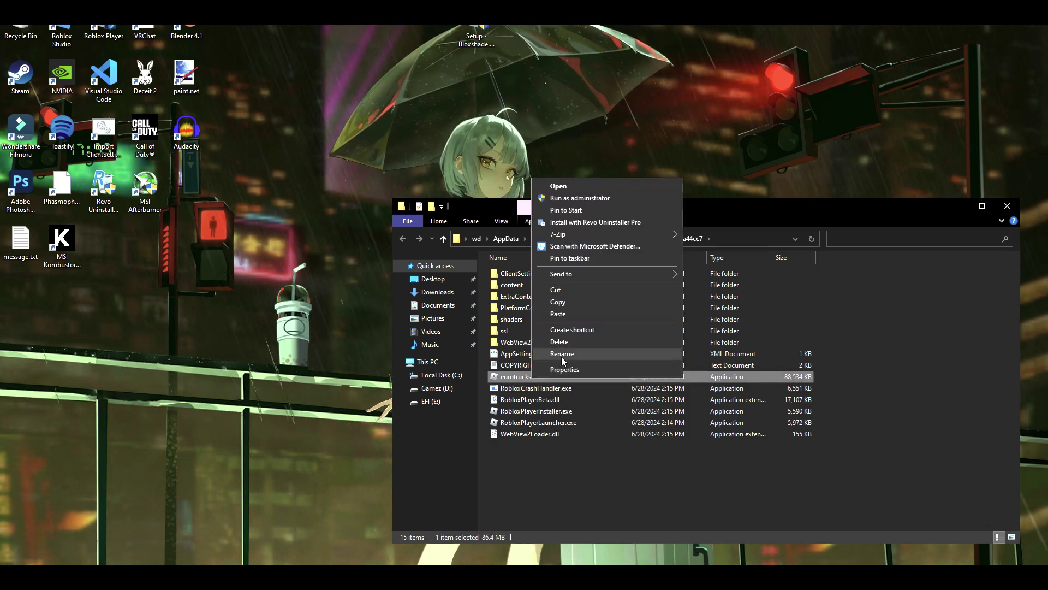
{"action": "left_click", "coordinate": [562, 353]}
{"action": "type", "text": "Roblox"}
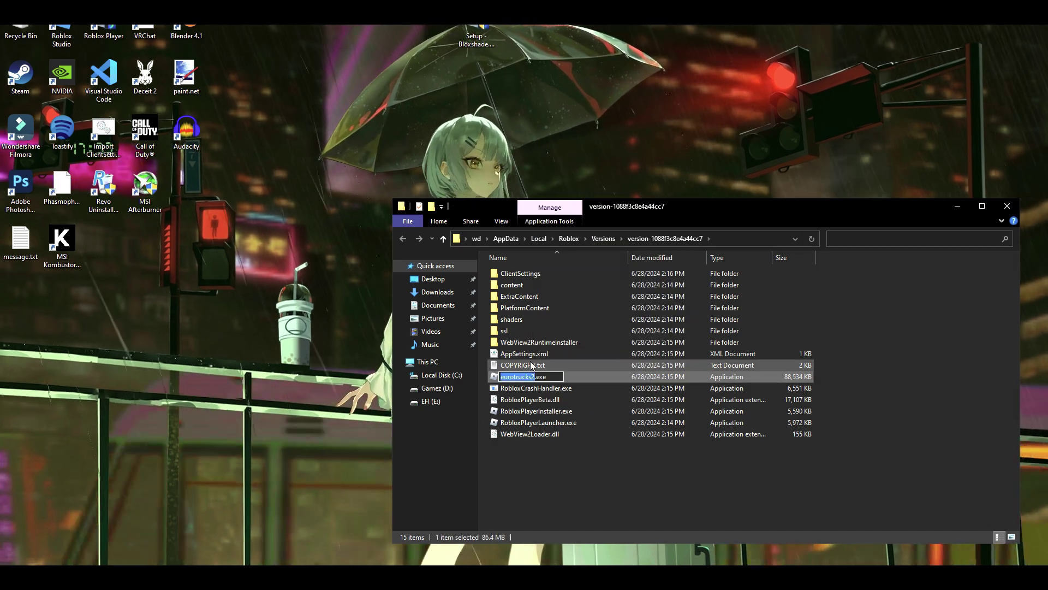
{"action": "type", "text": "PlayerBeta"}
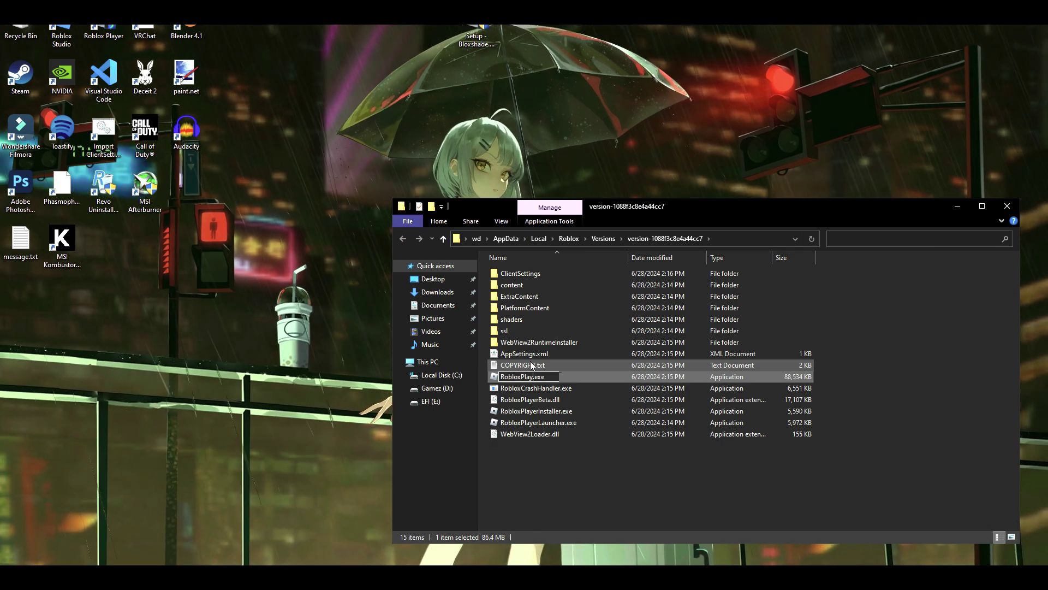
{"action": "key", "text": "Return"}
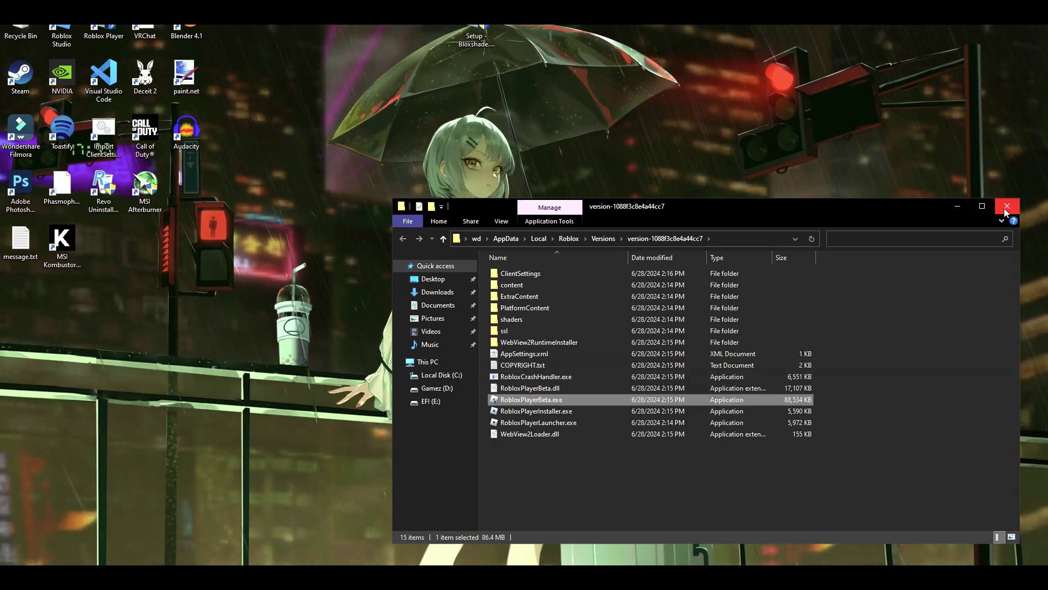
{"action": "left_click", "coordinate": [1007, 207]}
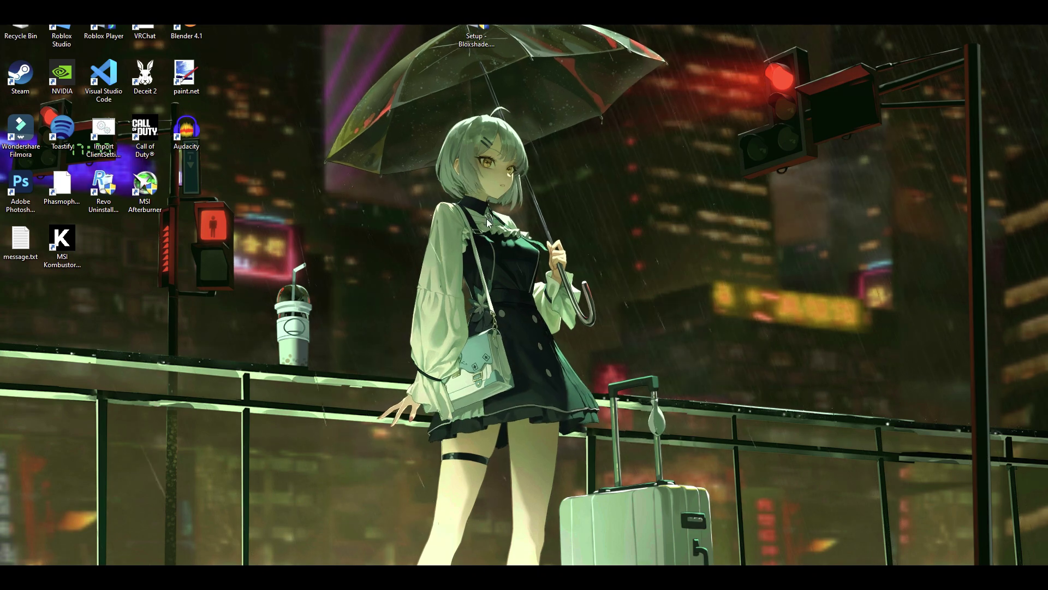
Run %programfiles%, go into the NVIDIA Corporation folder, and select the Ansel folder.
{"action": "key", "text": "super+r"}
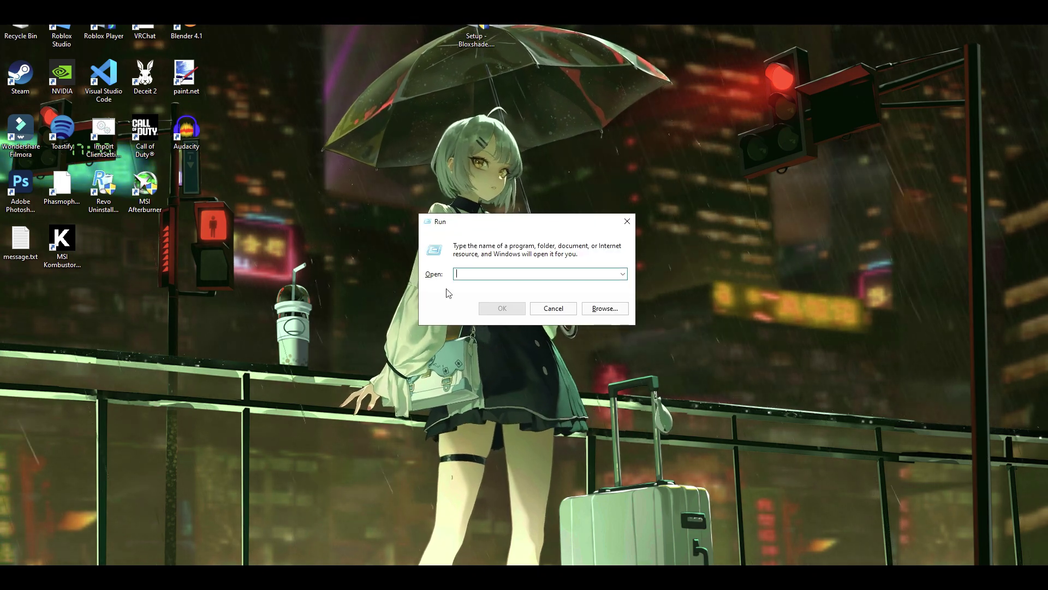
{"action": "type", "text": "%programfiles%"}
{"action": "key", "text": "Return"}
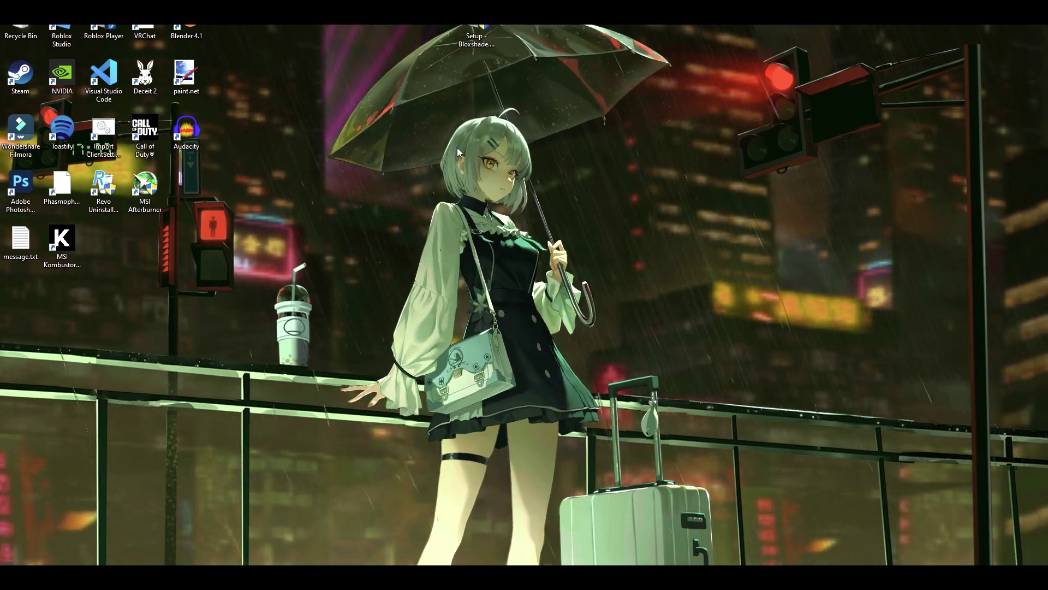
{"action": "key", "text": "n"}
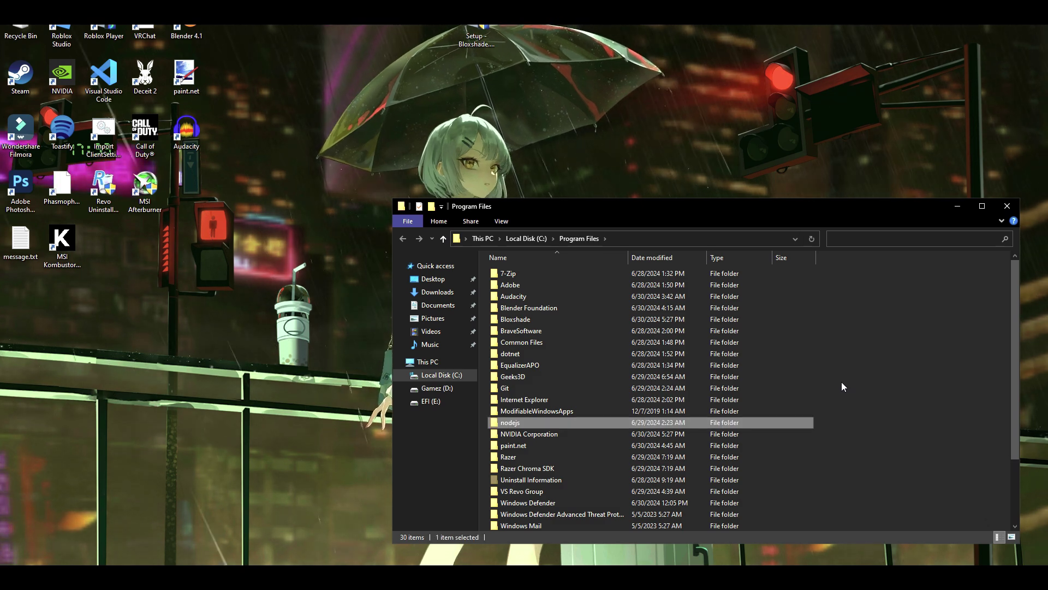
{"action": "double_click", "coordinate": [559, 433]}
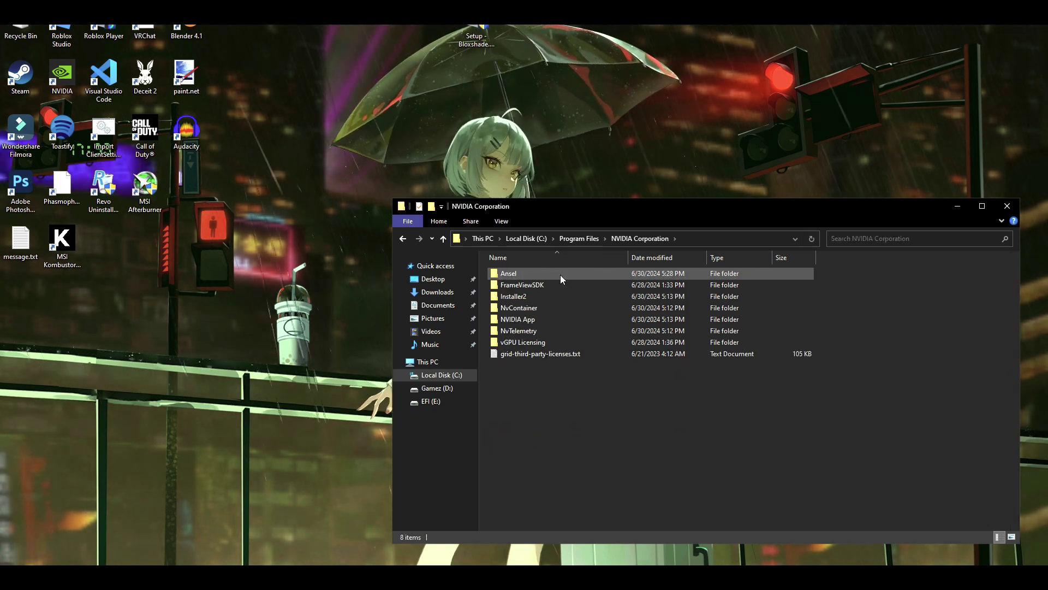
{"action": "left_click", "coordinate": [525, 273]}
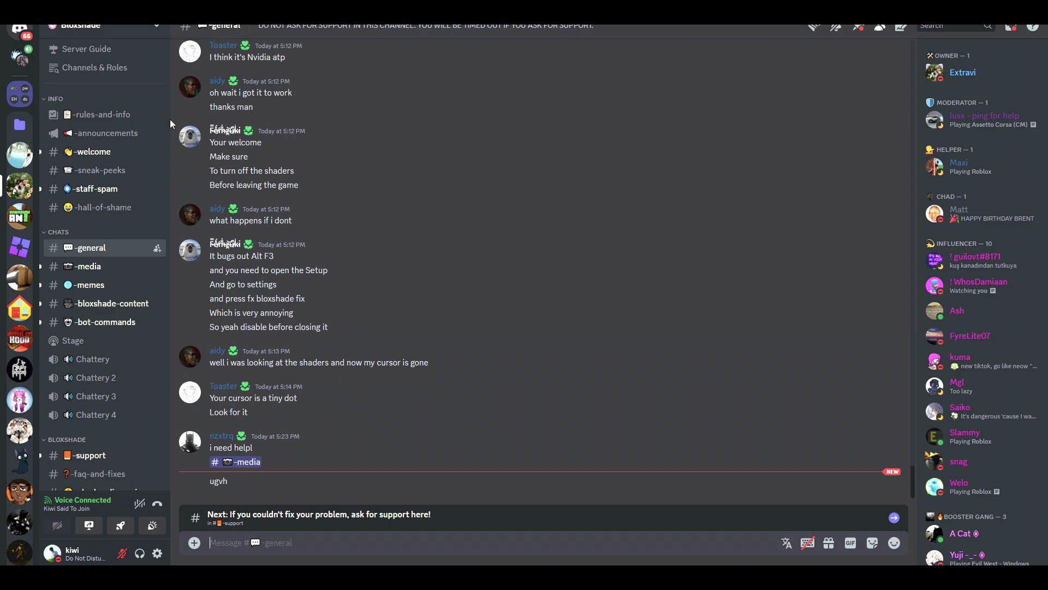
In Discord's Bloxshade server, view Channels & Roles and browse the posts in the presets channel.
{"action": "left_click", "coordinate": [133, 70]}
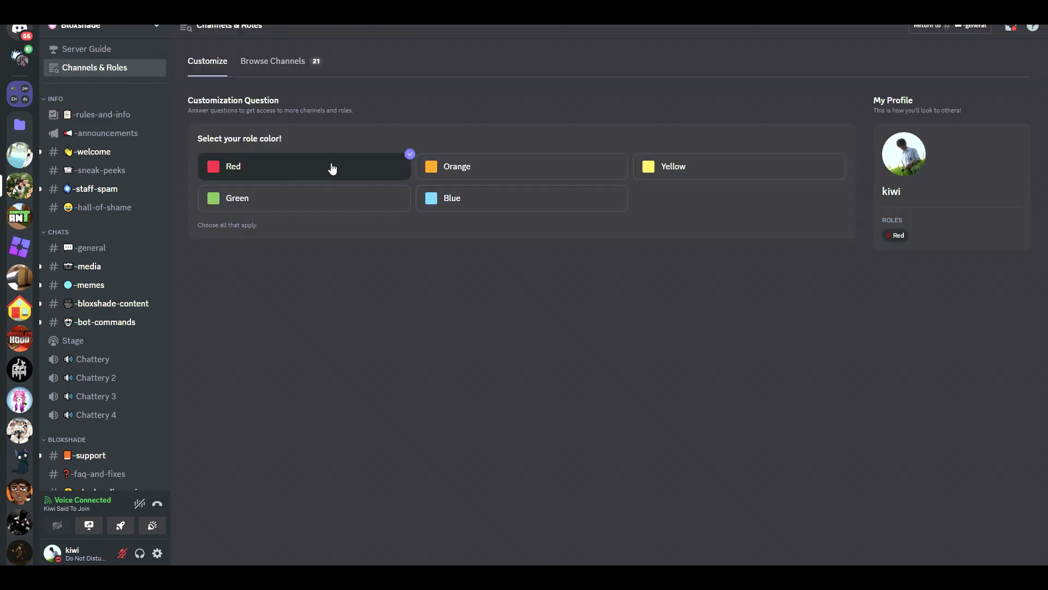
{"action": "scroll", "coordinate": [167, 142], "scroll_direction": "down", "scroll_amount": 2}
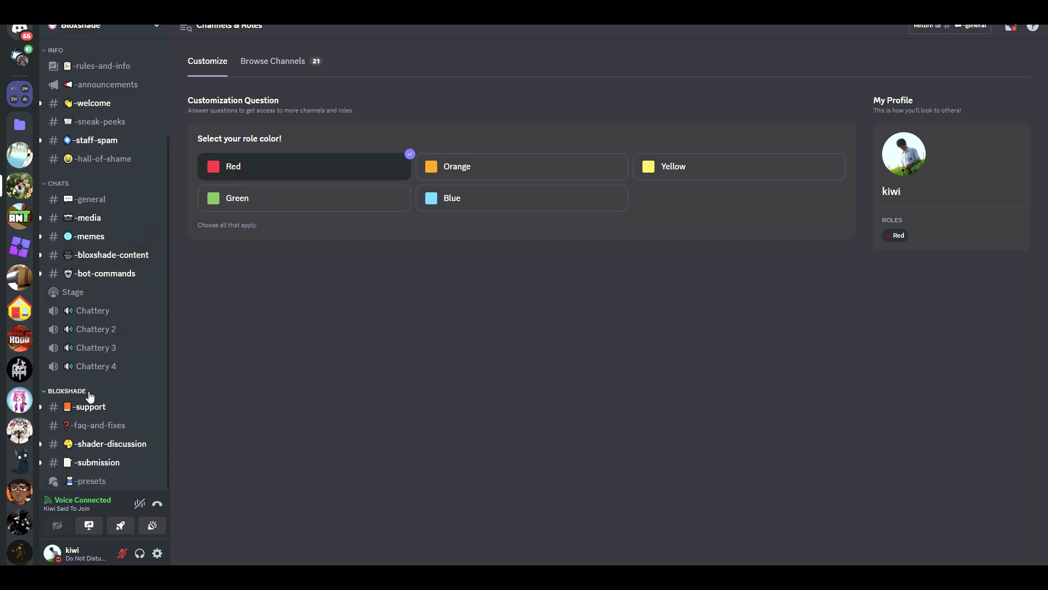
{"action": "mouse_move", "coordinate": [103, 484]}
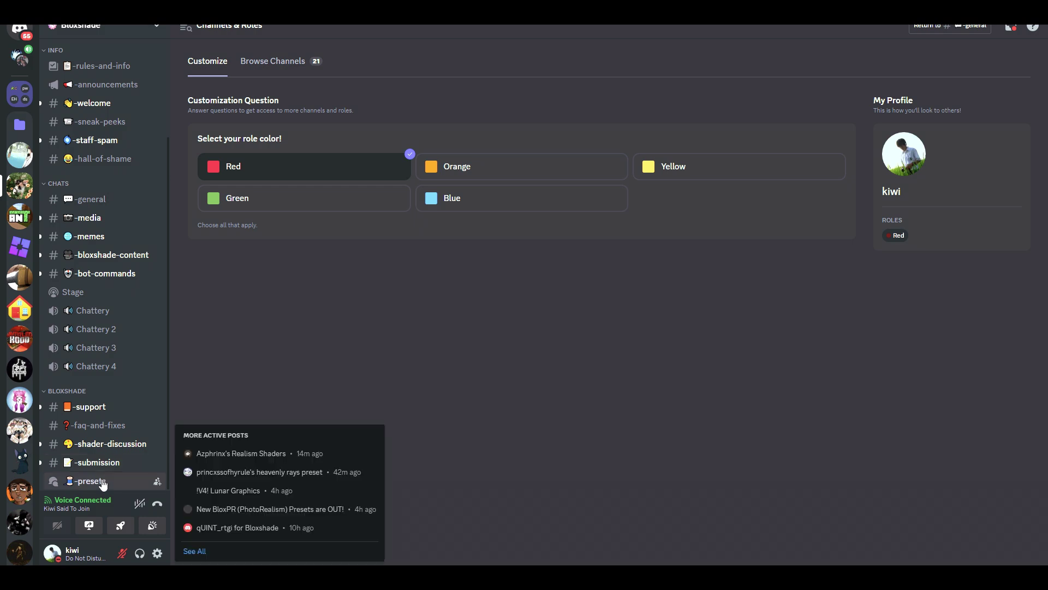
{"action": "left_click", "coordinate": [83, 481]}
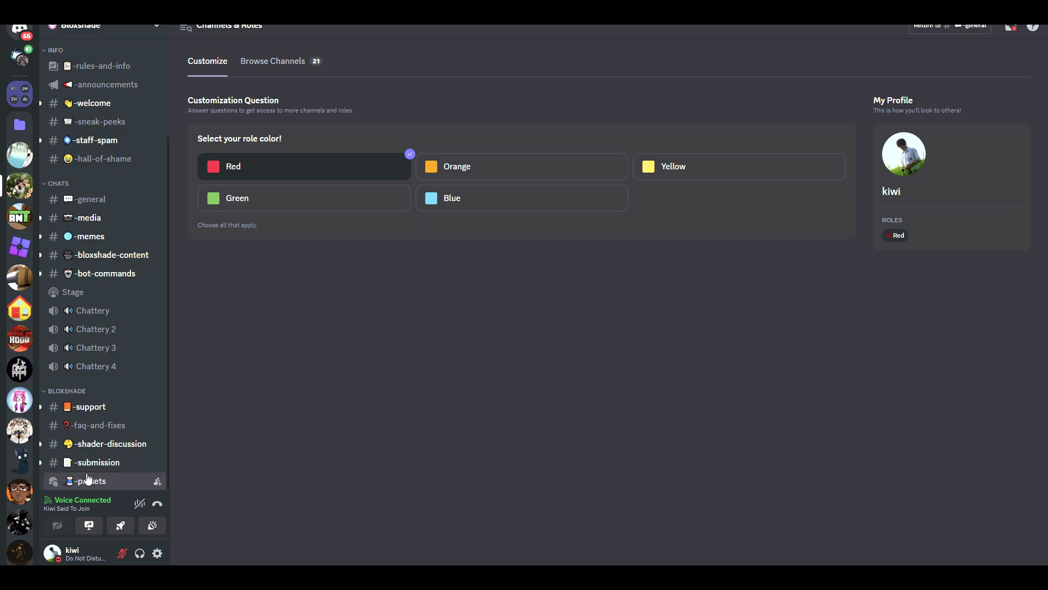
{"action": "scroll", "coordinate": [915, 73], "scroll_direction": "down", "scroll_amount": 3}
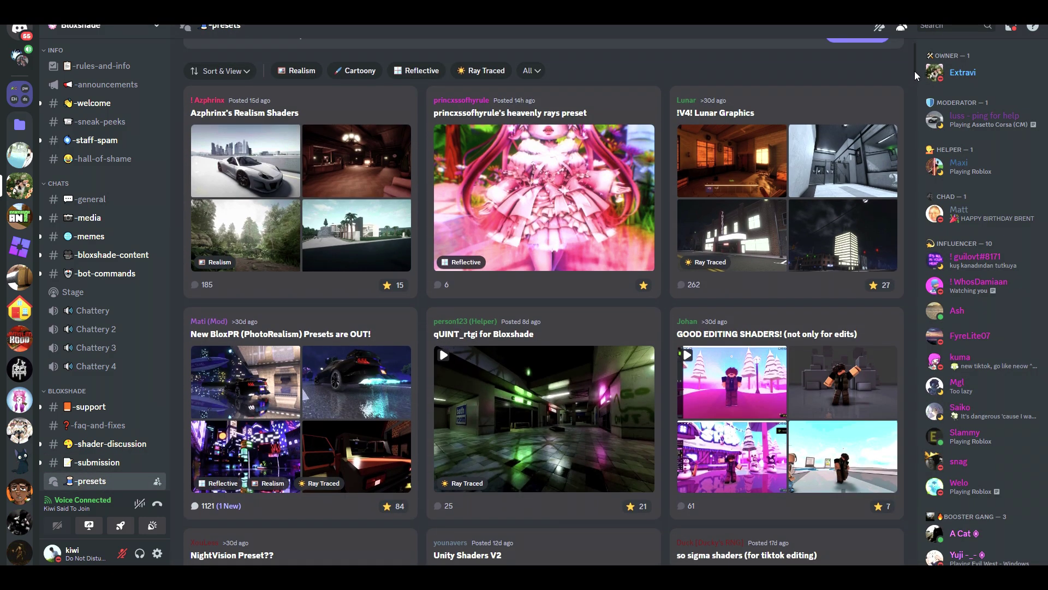
{"action": "scroll", "coordinate": [916, 74], "scroll_direction": "up", "scroll_amount": 3}
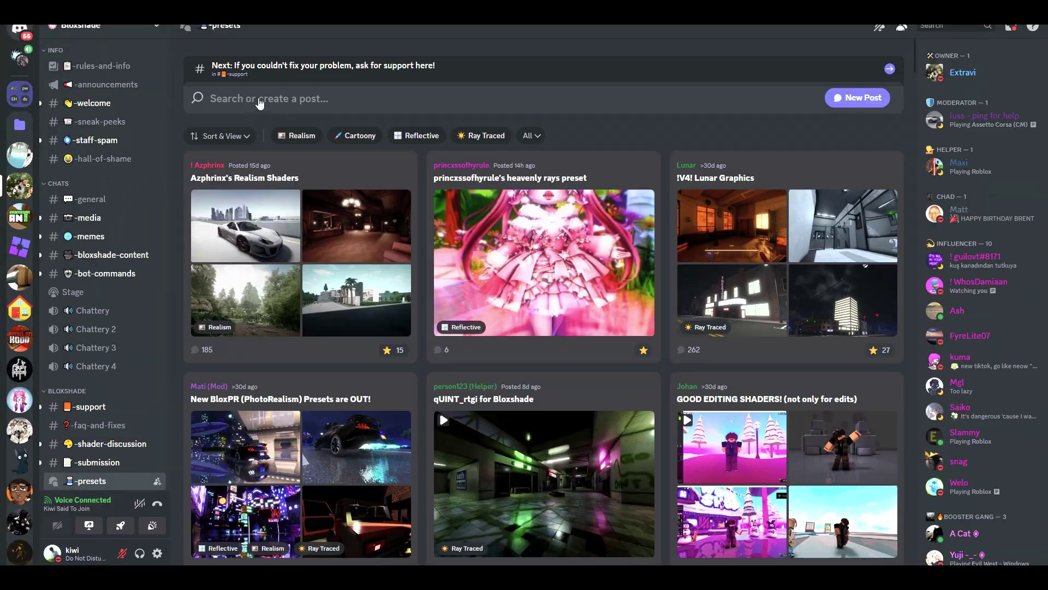
Search the preset posts for "kiwi" and clear the search text.
{"action": "left_click", "coordinate": [275, 106]}
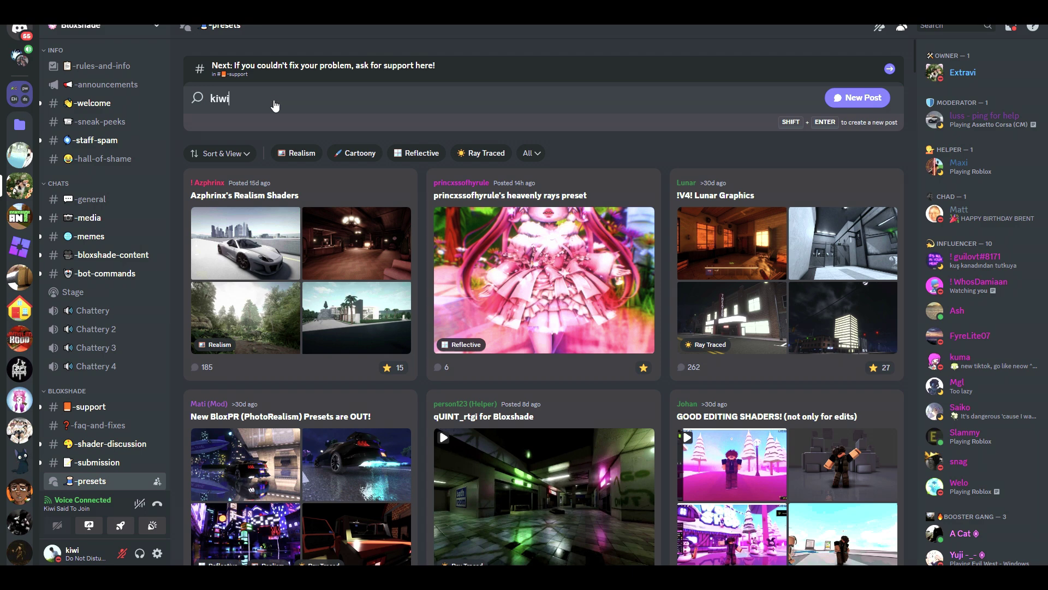
{"action": "key", "text": "Return"}
{"action": "key", "text": "ctrl+a"}
{"action": "key", "text": "BackSpace"}
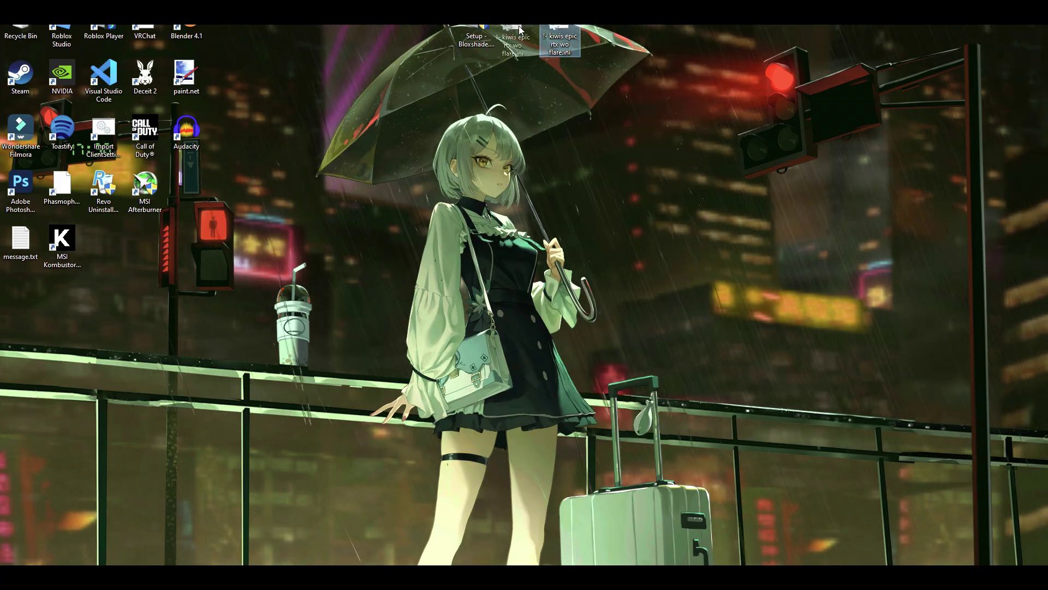
Place the "!- kiwis epic rtx wo flare" preset beside the Bloxshade installer on the desktop, launch the installer, and start importing an Ansel preset.
{"action": "left_click_drag", "start_coordinate": [567, 48], "coordinate": [525, 50]}
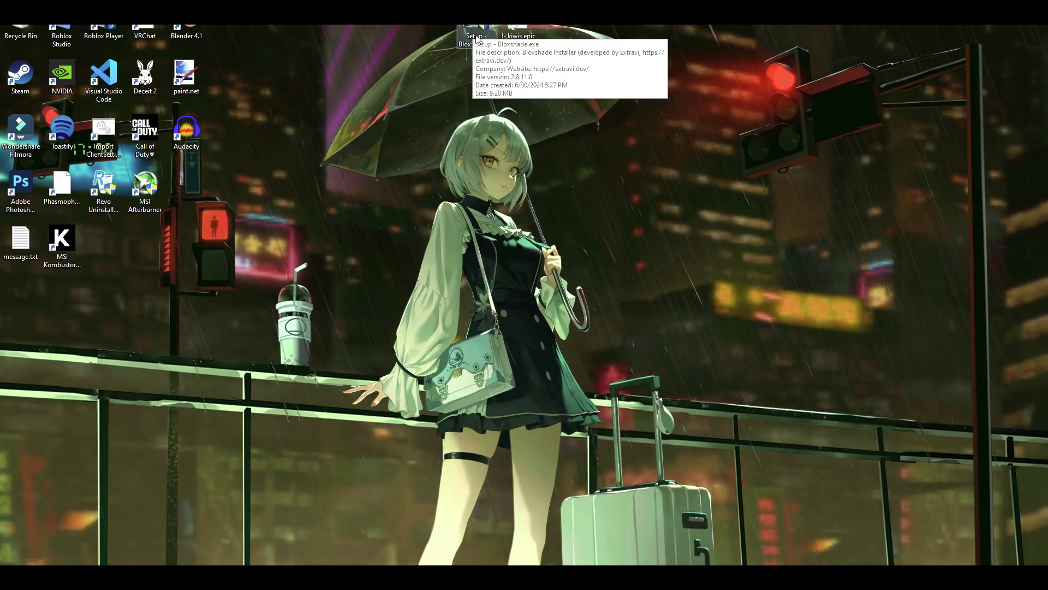
{"action": "double_click", "coordinate": [476, 37]}
{"action": "left_click", "coordinate": [104, 369]}
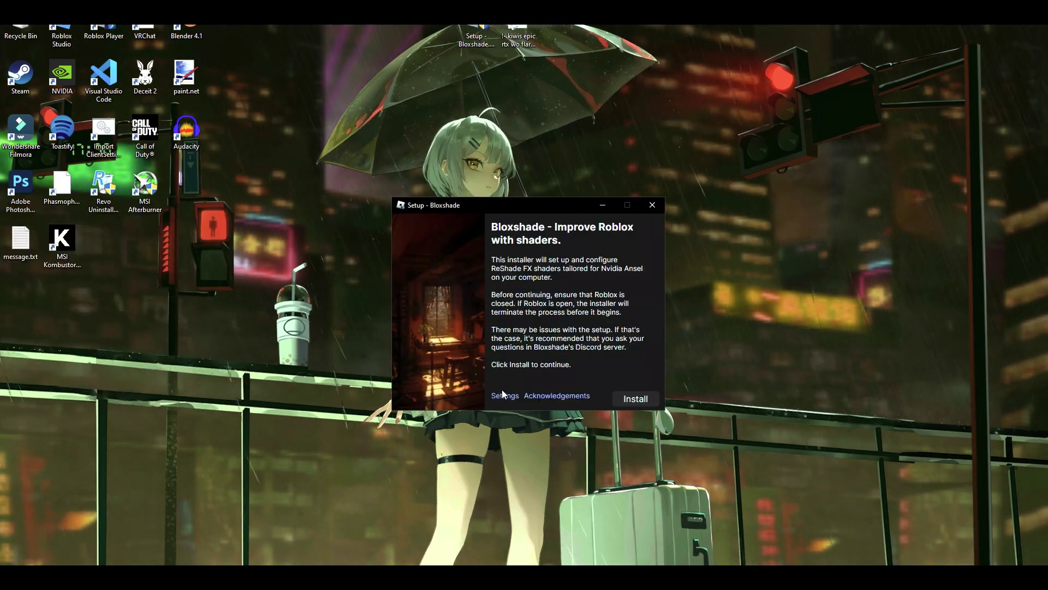
{"action": "left_click", "coordinate": [500, 399]}
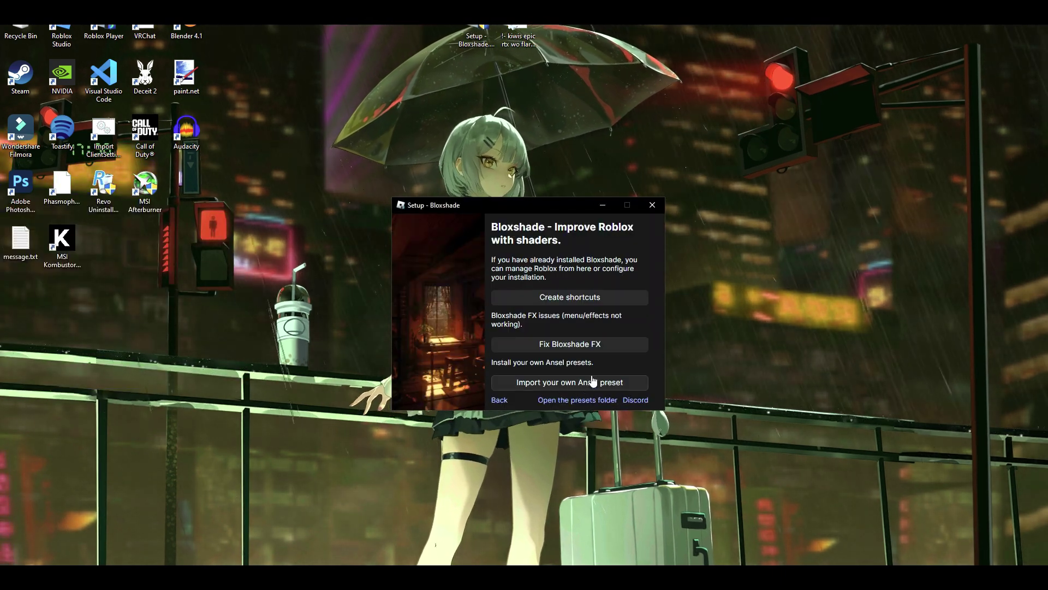
{"action": "left_click", "coordinate": [588, 384]}
{"action": "left_click_drag", "start_coordinate": [203, 12], "coordinate": [505, 143]}
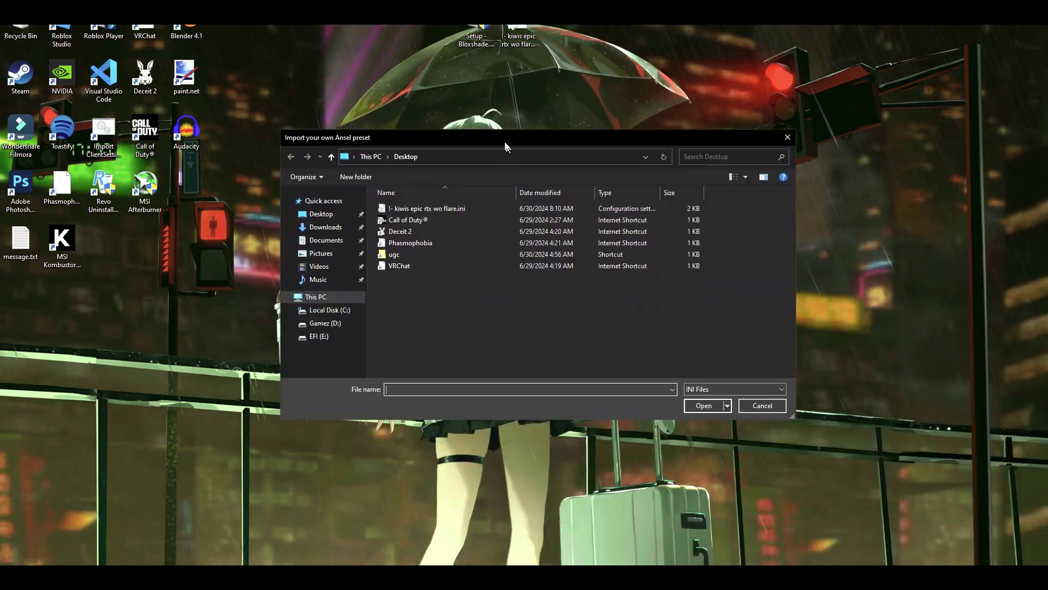